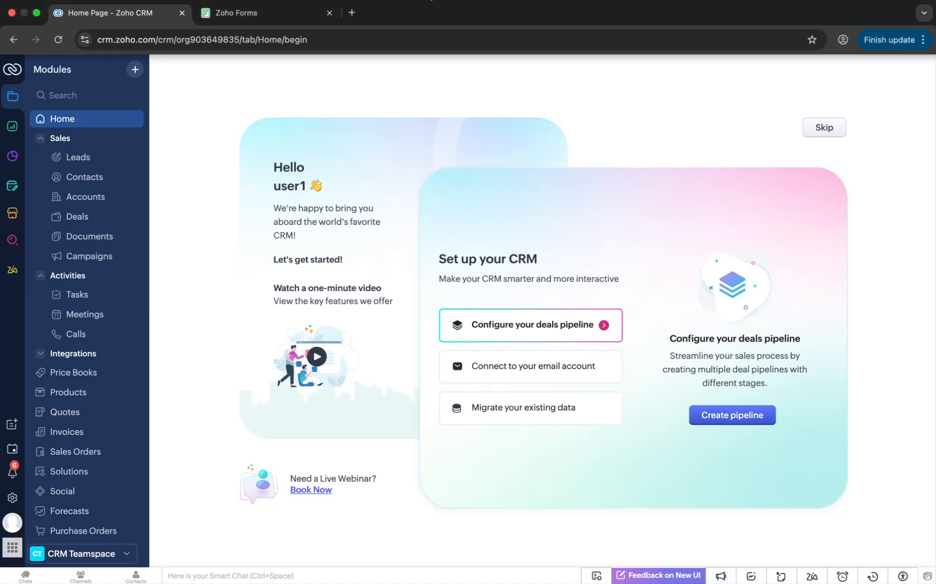
Open and review the Property Inquiry and Buyer Preferences forms from the forms list
{"action": "left_click", "coordinate": [263, 19]}
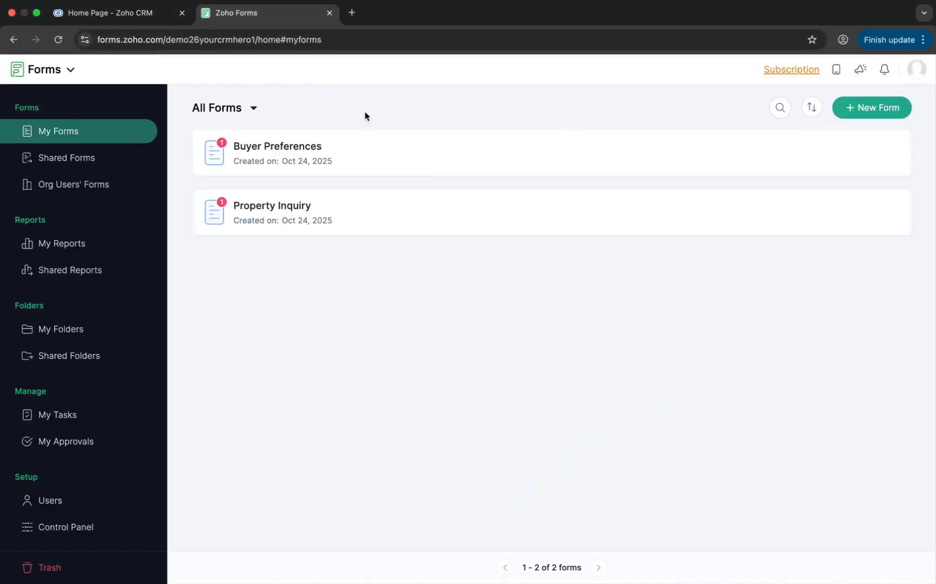
{"action": "left_click", "coordinate": [270, 206]}
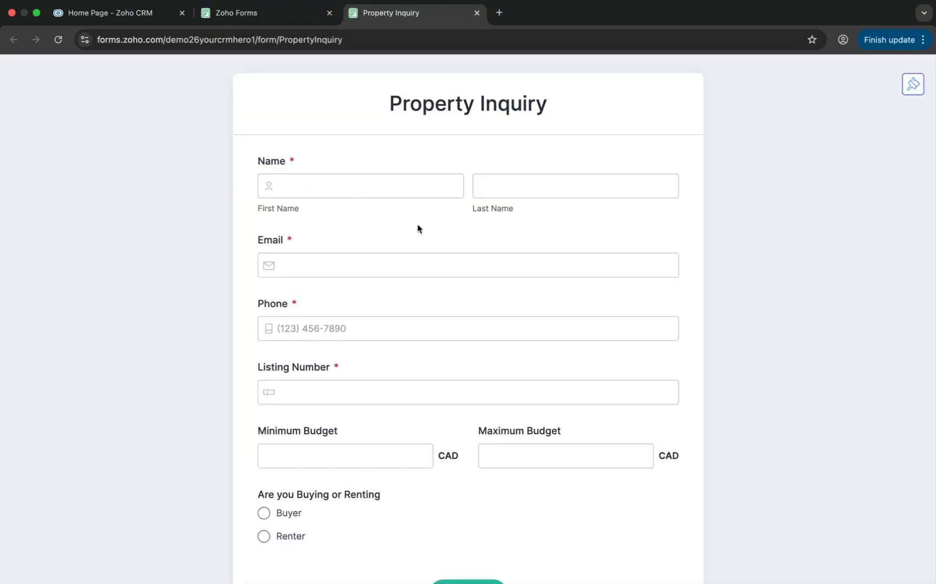
{"action": "scroll", "coordinate": [339, 324], "scroll_direction": "down", "scroll_amount": 3}
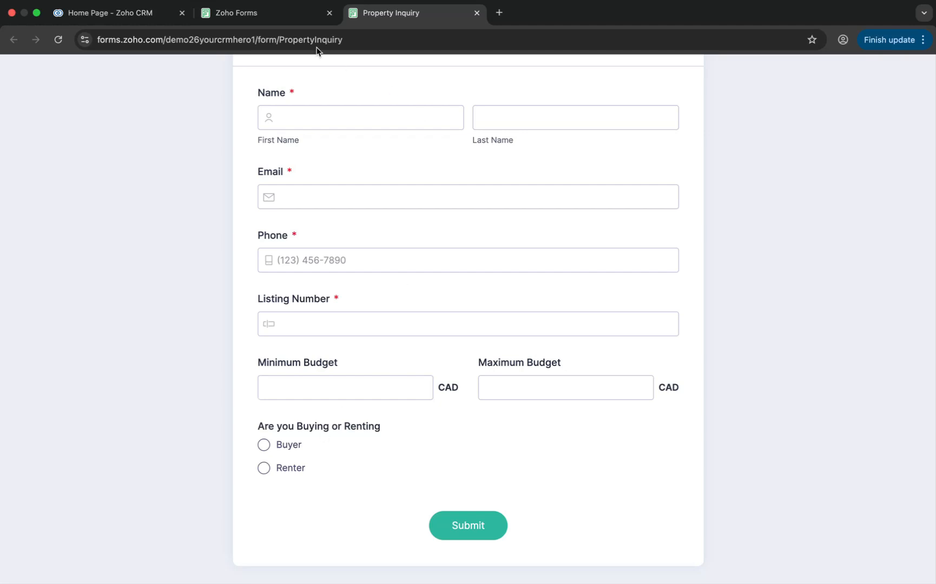
{"action": "left_click", "coordinate": [305, 18]}
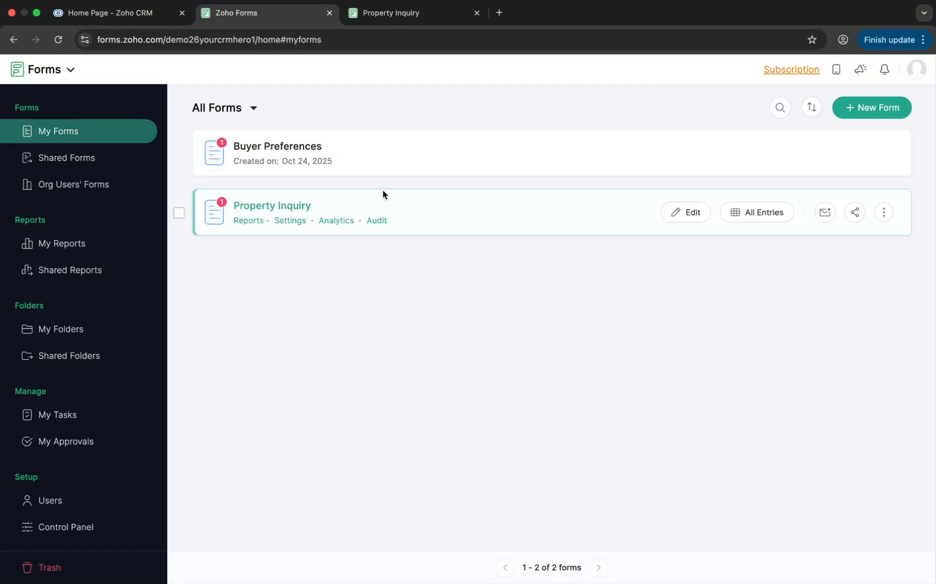
{"action": "left_click", "coordinate": [297, 146]}
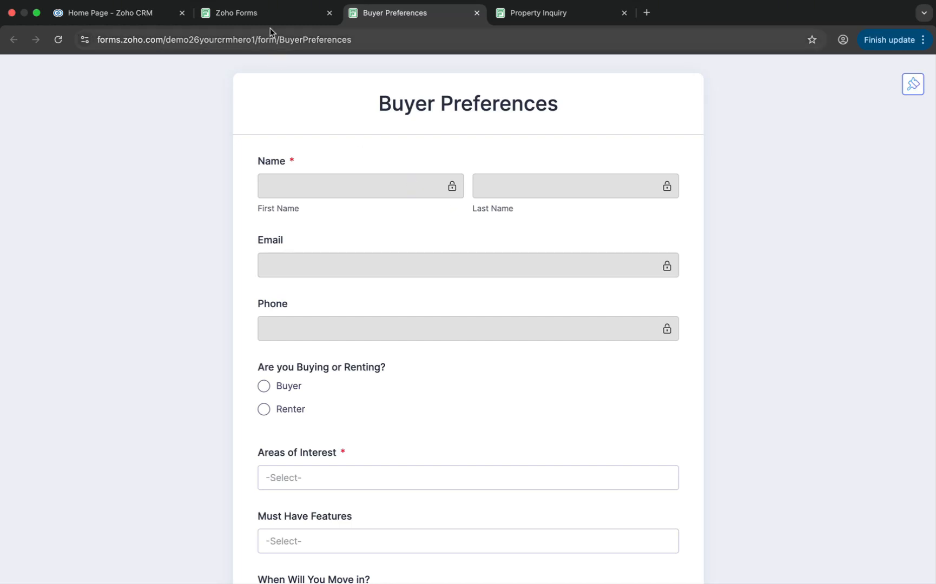
Open the Buyer Preferences form's Field Alias - Prefill URL settings and start configuring field aliases
{"action": "left_click", "coordinate": [264, 15]}
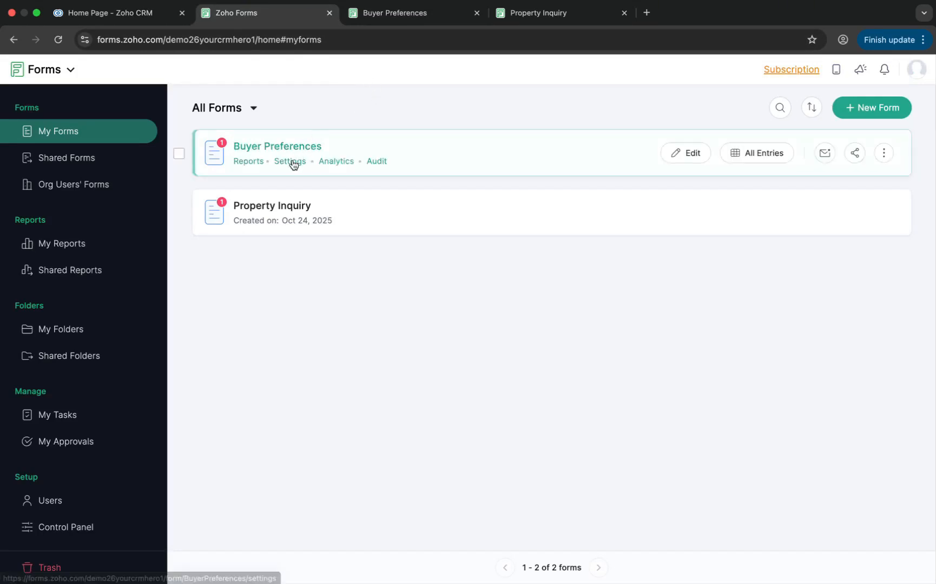
{"action": "left_click", "coordinate": [293, 163]}
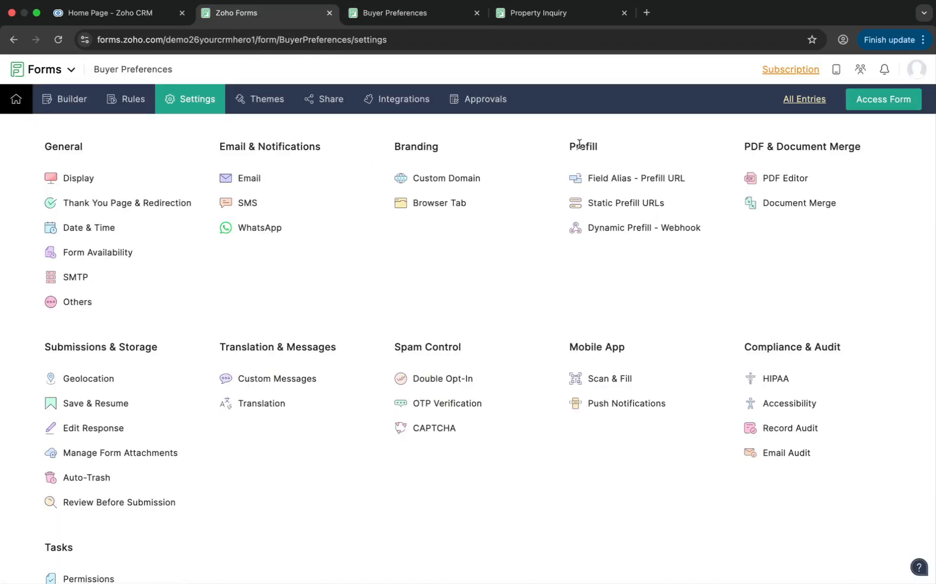
{"action": "left_click", "coordinate": [651, 182]}
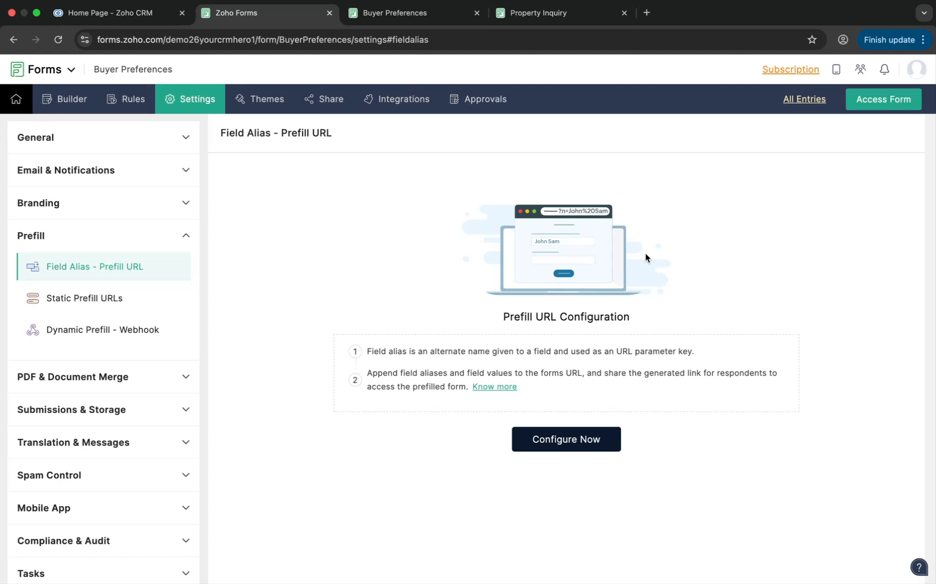
{"action": "left_click", "coordinate": [576, 439]}
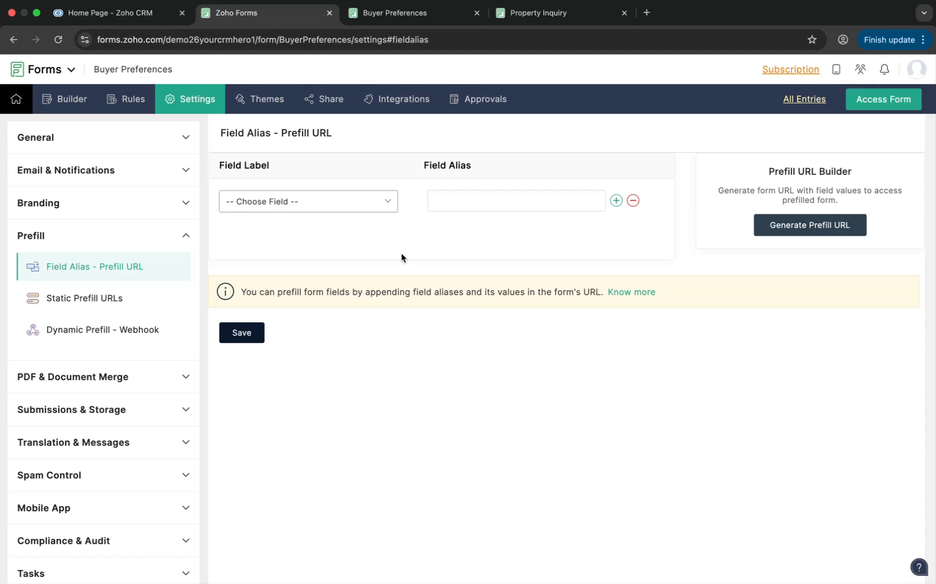
Review the Buyer Preferences form's fields and the options in its dropdown fields
{"action": "left_click", "coordinate": [441, 17]}
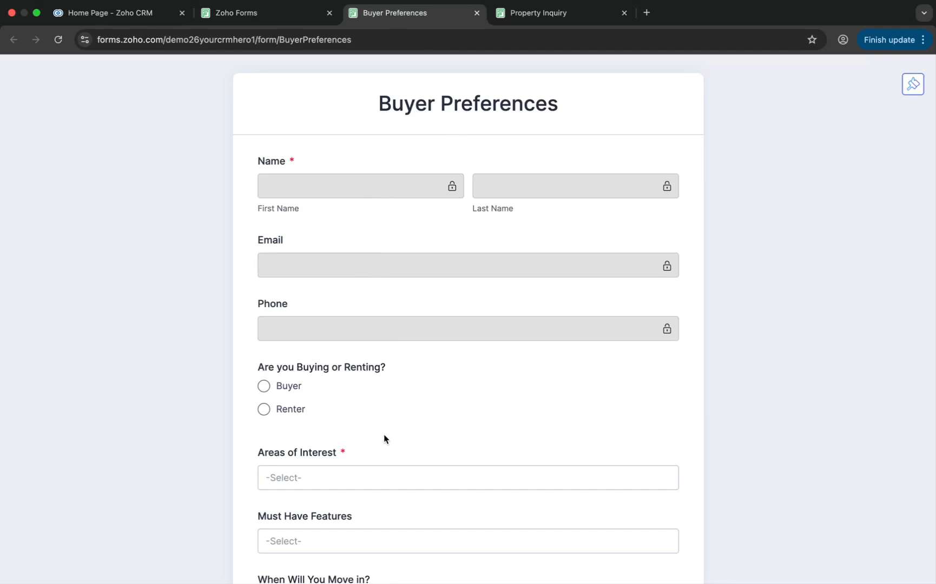
{"action": "scroll", "coordinate": [384, 435], "scroll_direction": "down", "scroll_amount": 5}
{"action": "scroll", "coordinate": [384, 438], "scroll_direction": "down", "scroll_amount": 1}
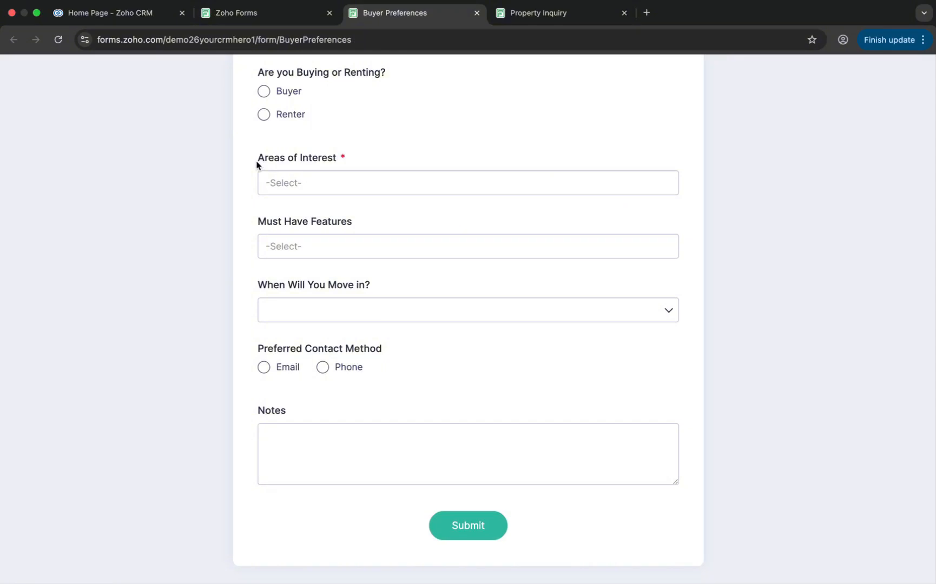
{"action": "left_click", "coordinate": [333, 184]}
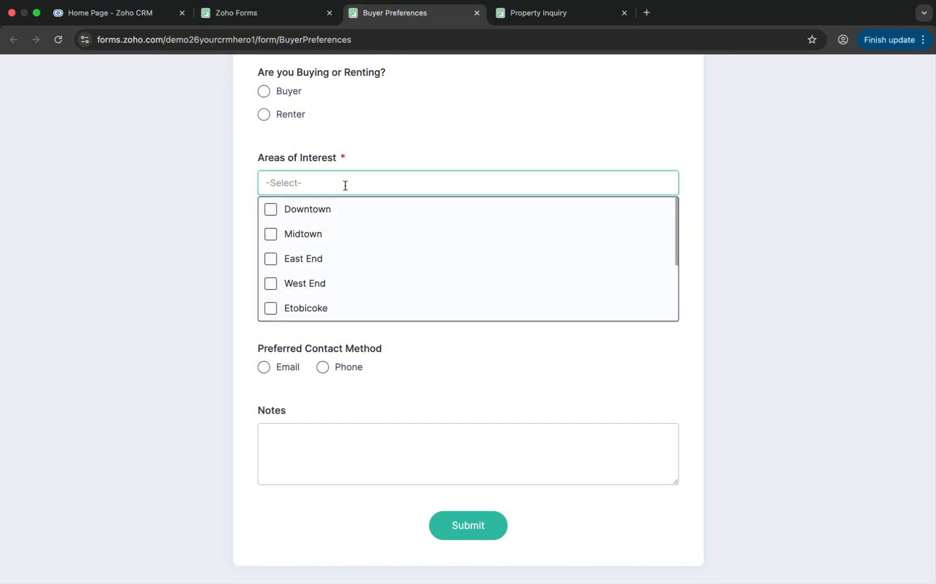
{"action": "left_click", "coordinate": [387, 147]}
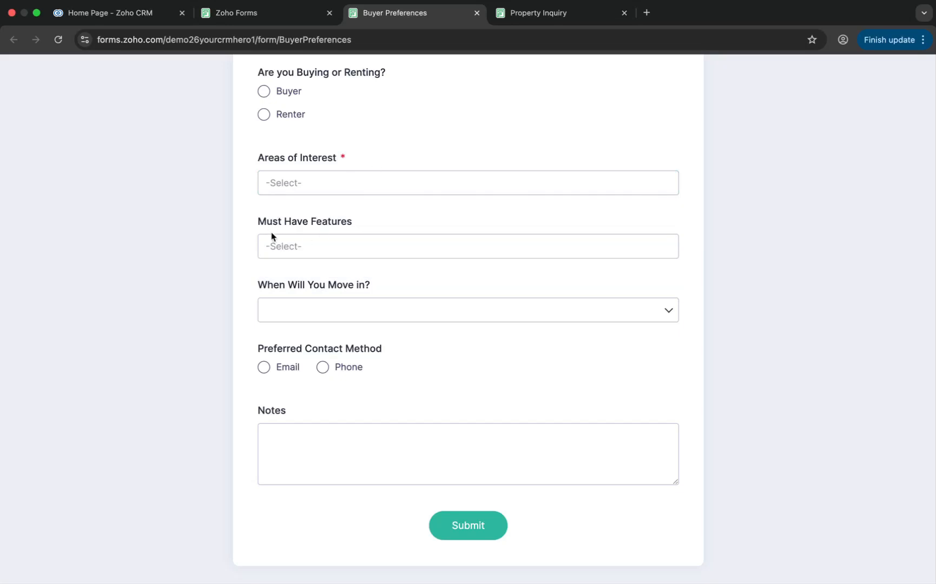
{"action": "left_click", "coordinate": [321, 248]}
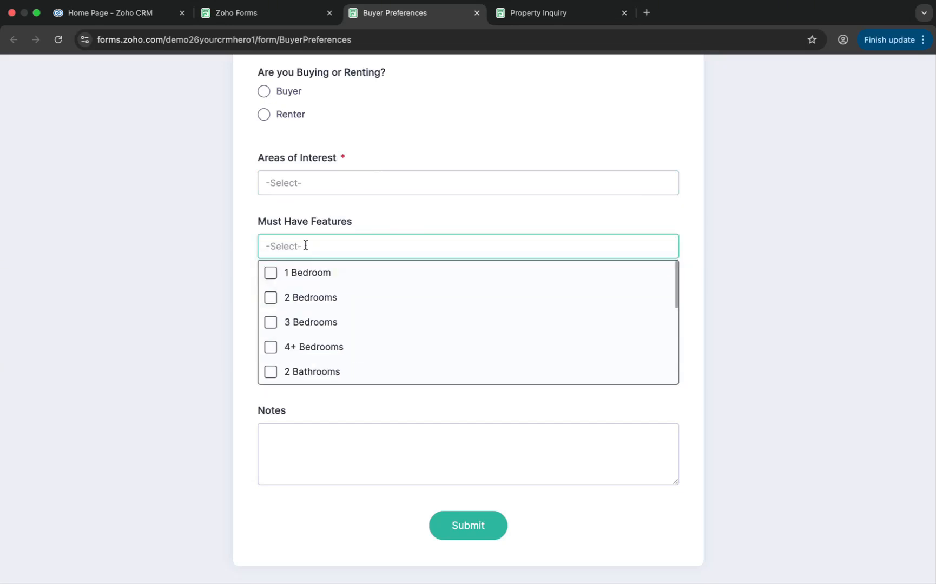
{"action": "left_click", "coordinate": [315, 211]}
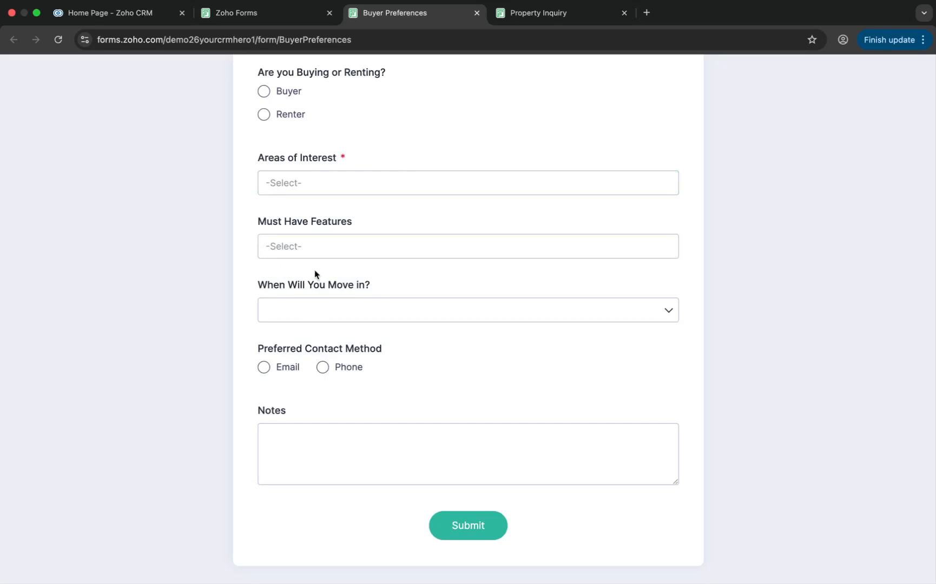
{"action": "left_click", "coordinate": [330, 309]}
{"action": "left_click", "coordinate": [328, 267]}
{"action": "scroll", "coordinate": [319, 379], "scroll_direction": "up", "scroll_amount": 5}
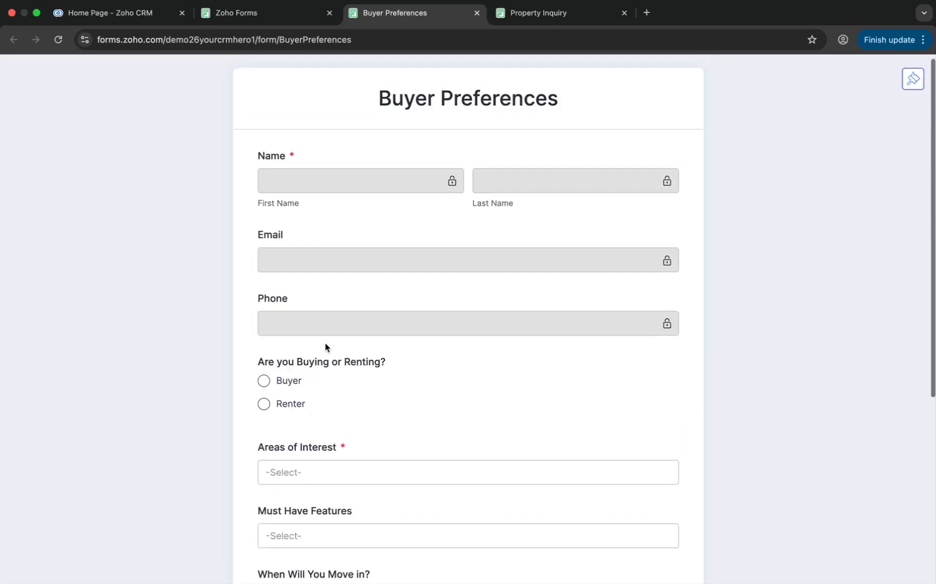
Map the Name - First Name field to the alias firstName and add another alias row
{"action": "left_click", "coordinate": [281, 15]}
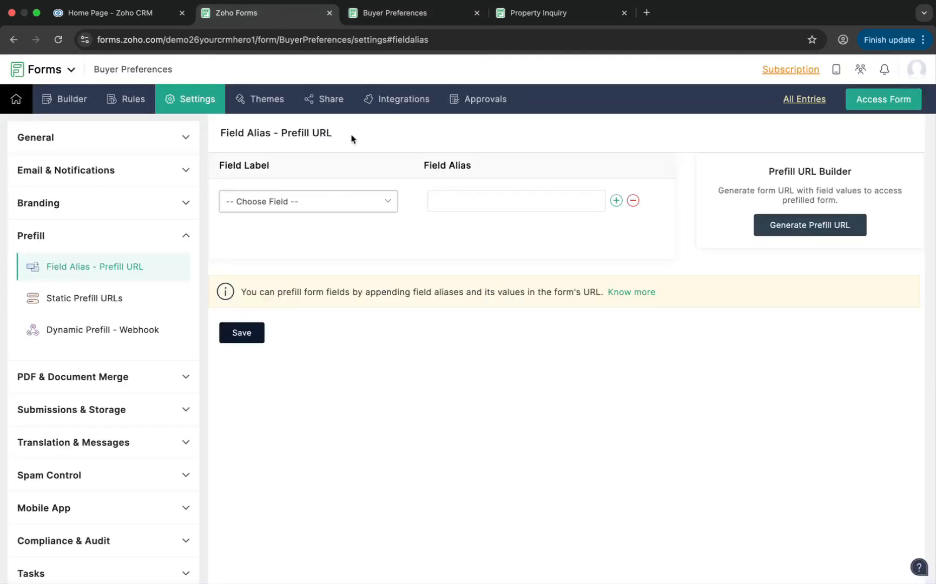
{"action": "left_click", "coordinate": [376, 207]}
{"action": "left_click", "coordinate": [365, 179]}
{"action": "left_click", "coordinate": [385, 207]}
{"action": "left_click", "coordinate": [309, 286]}
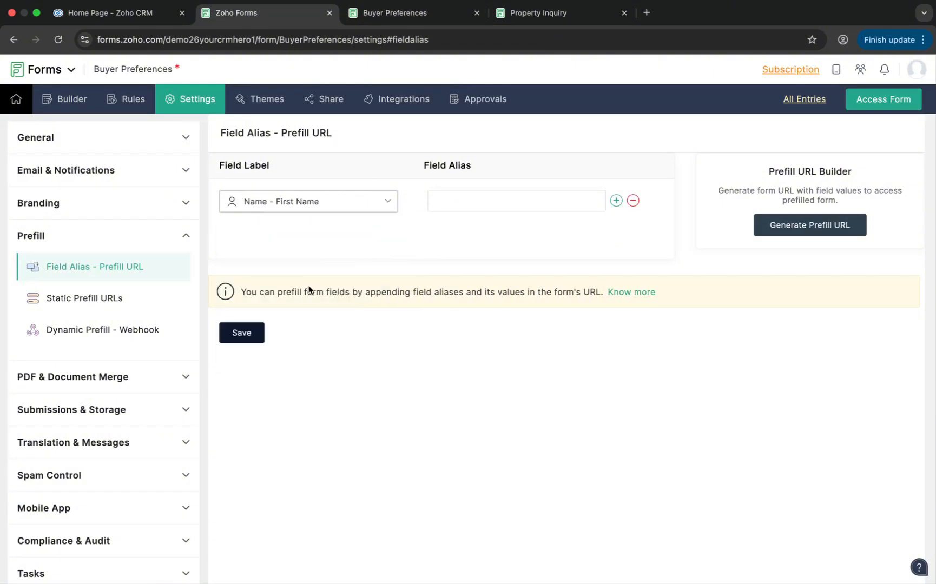
{"action": "left_click", "coordinate": [470, 204]}
{"action": "type", "text": "firstName"}
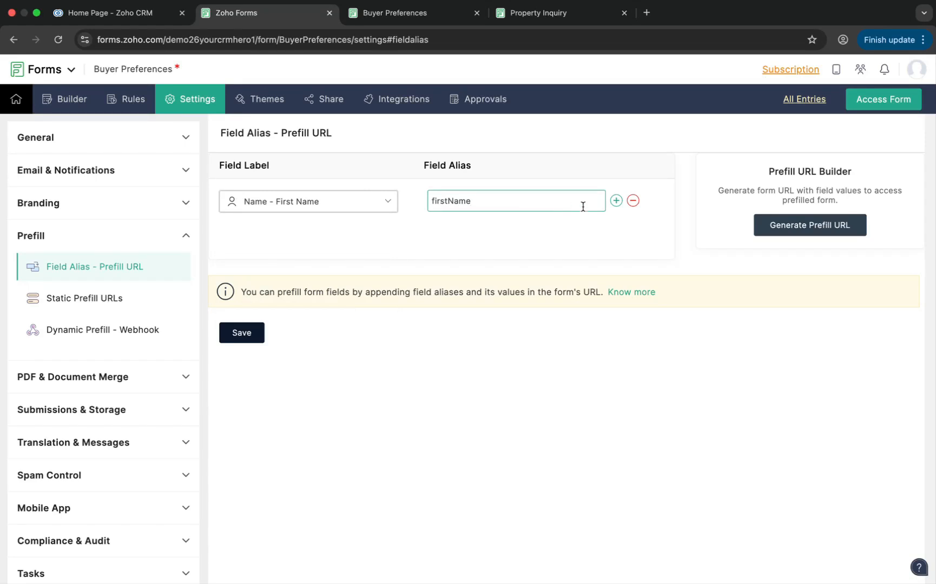
{"action": "left_click", "coordinate": [616, 202]}
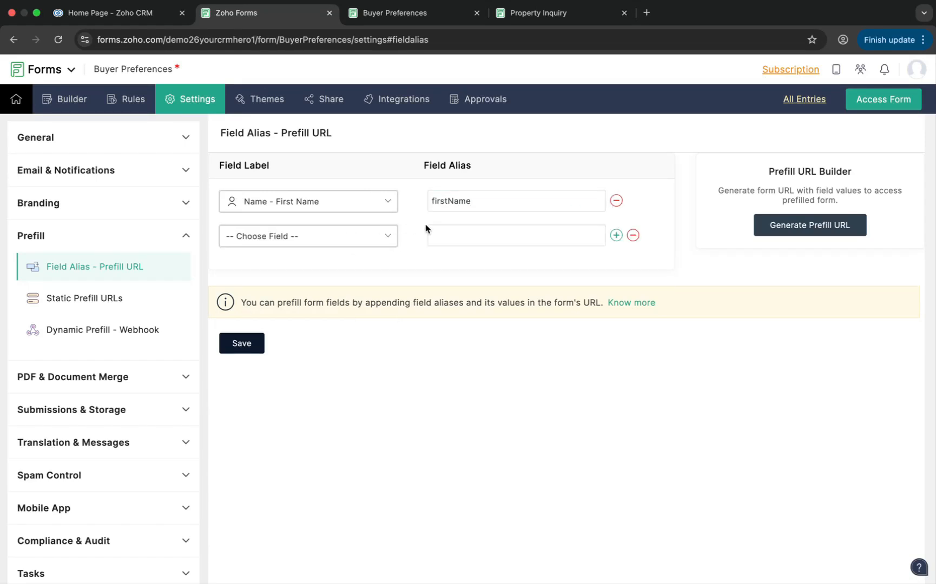
Map the Name - Last Name field to the alias lastName and add another alias row
{"action": "left_click", "coordinate": [367, 241]}
{"action": "left_click", "coordinate": [310, 324]}
{"action": "left_click", "coordinate": [502, 241]}
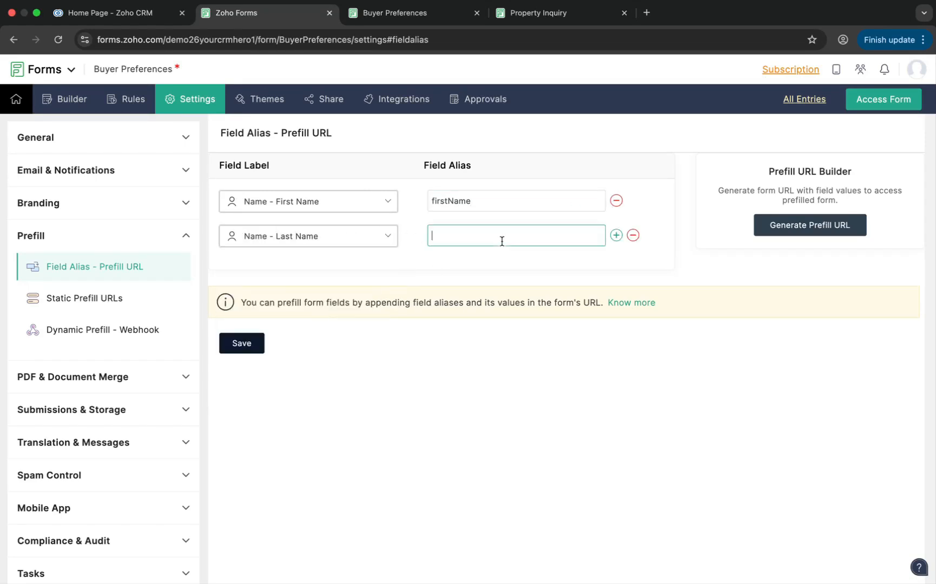
{"action": "type", "text": "lastName"}
{"action": "left_click", "coordinate": [616, 236]}
Map the Email field to the alias email and add another alias row
{"action": "left_click", "coordinate": [328, 274]}
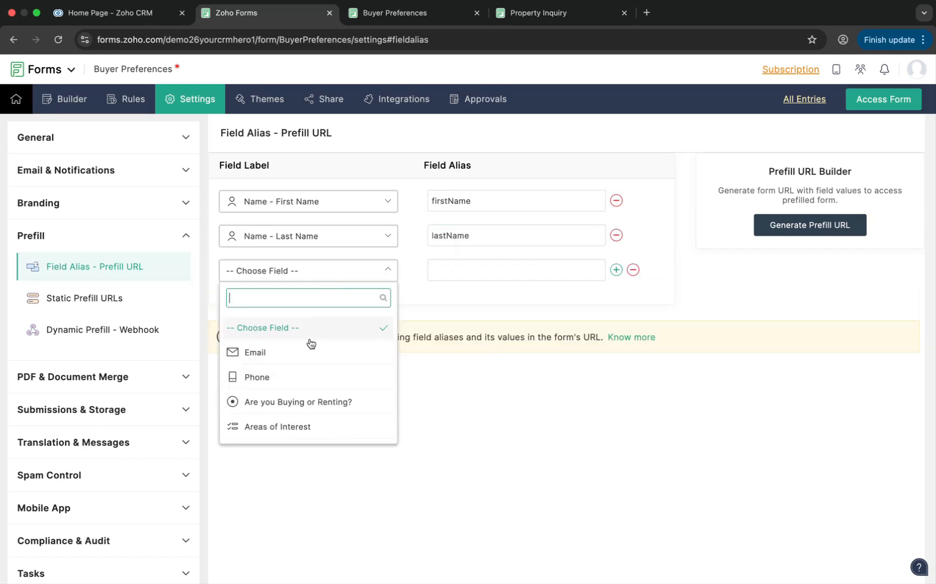
{"action": "left_click", "coordinate": [311, 352]}
{"action": "left_click", "coordinate": [459, 265]}
{"action": "type", "text": "email"}
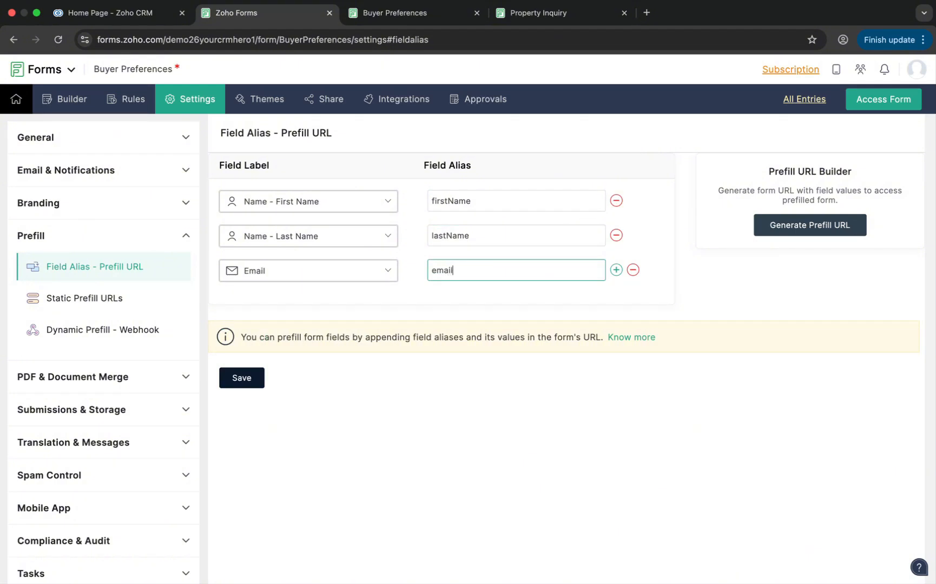
{"action": "left_click", "coordinate": [615, 270]}
Map the Phone field to the alias phone and add another alias row
{"action": "left_click", "coordinate": [278, 309]}
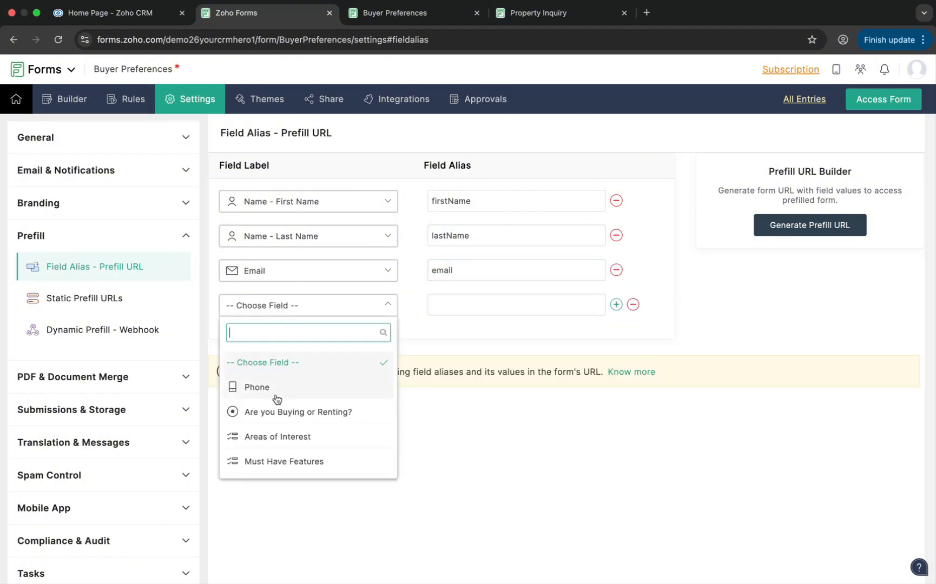
{"action": "left_click", "coordinate": [277, 387]}
{"action": "left_click", "coordinate": [514, 305]}
{"action": "type", "text": "phone"}
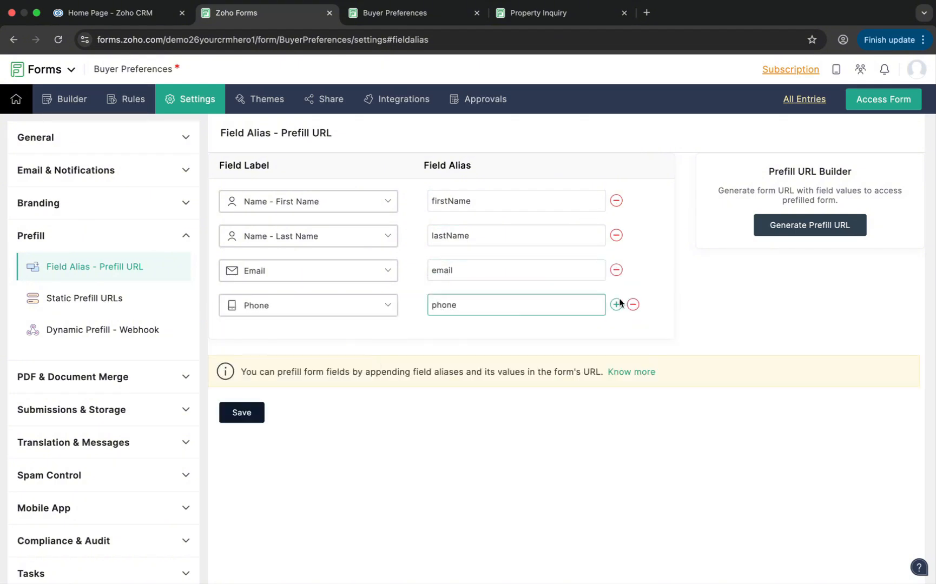
{"action": "left_click", "coordinate": [616, 305]}
Map the Are you Buying or Renting? field to the alias buyerType and save the aliases
{"action": "left_click", "coordinate": [282, 339]}
{"action": "left_click", "coordinate": [286, 418]}
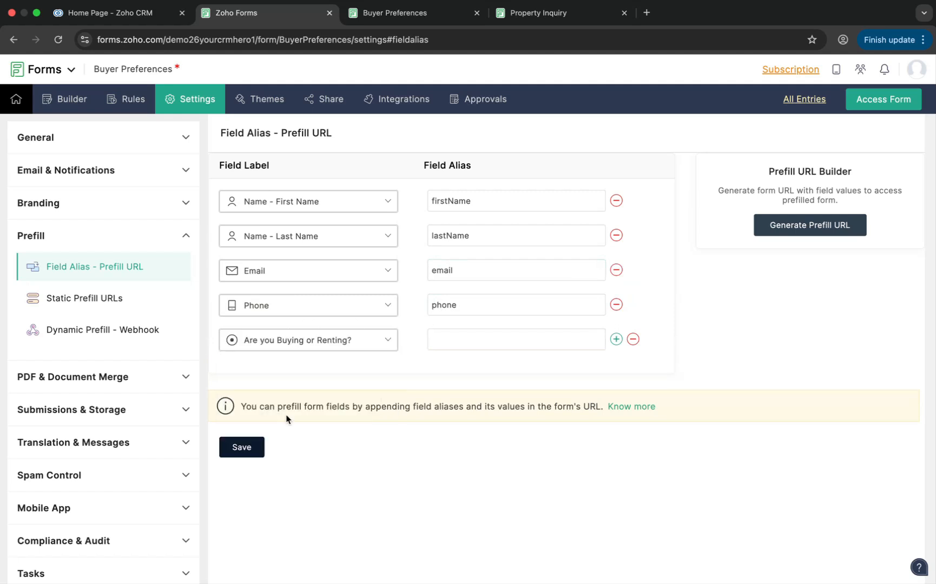
{"action": "left_click", "coordinate": [470, 332]}
{"action": "type", "text": "buyerT"}
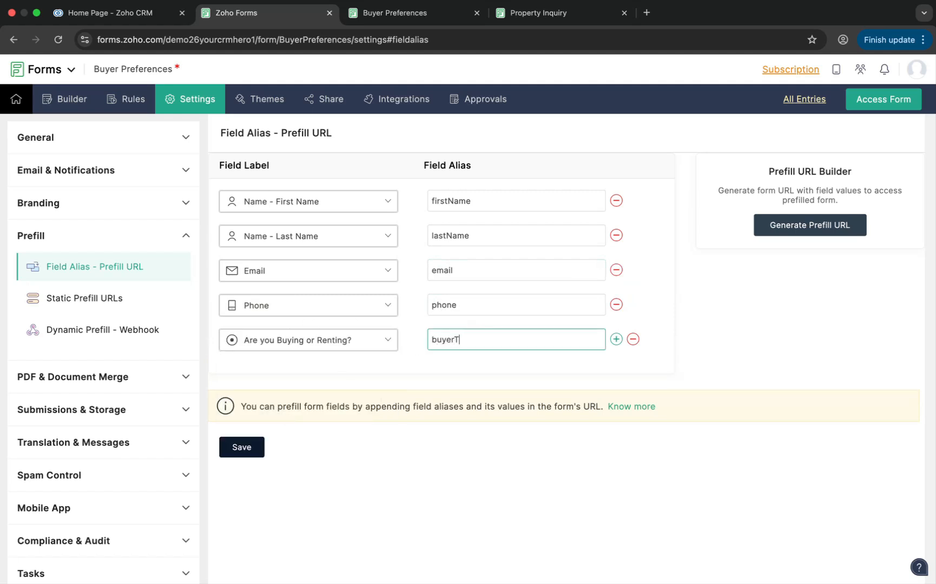
{"action": "type", "text": "ype"}
{"action": "left_click", "coordinate": [247, 448]}
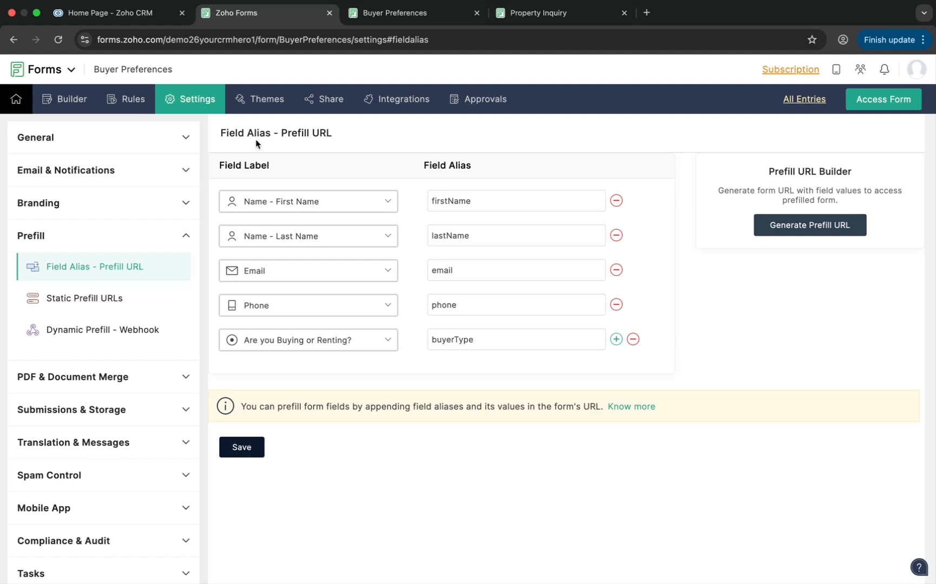
In the CRM setup, search for templ and open the Email Templates page
{"action": "left_click", "coordinate": [141, 15]}
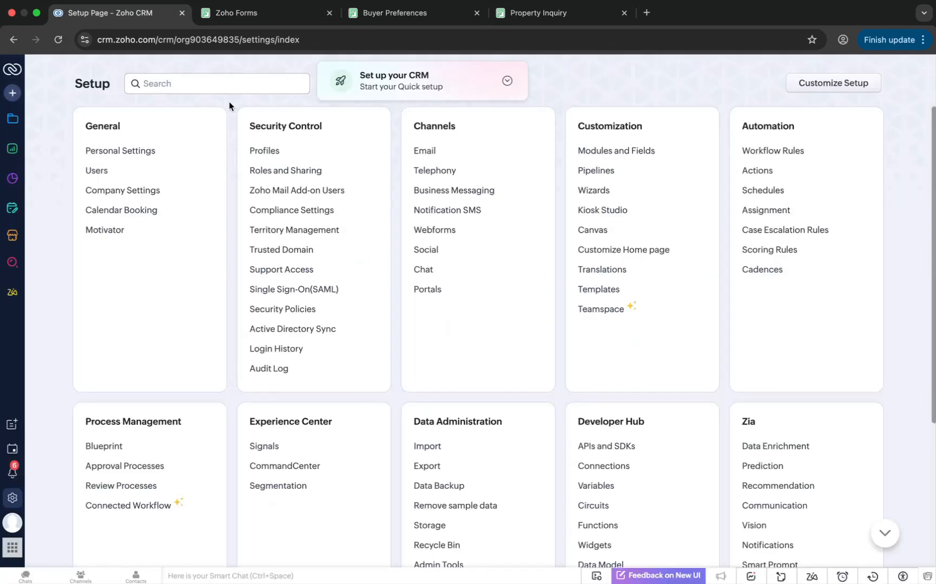
{"action": "left_click", "coordinate": [229, 83]}
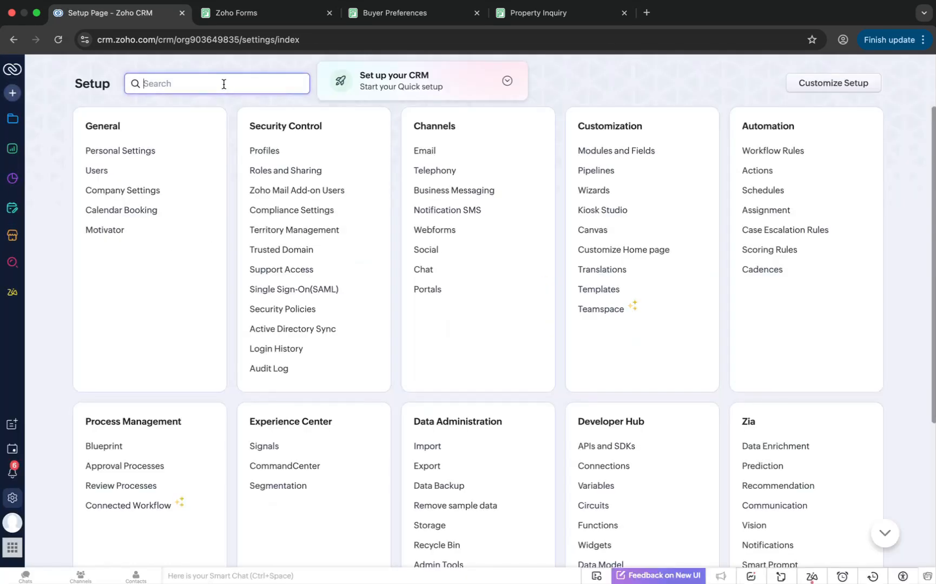
{"action": "type", "text": "templ"}
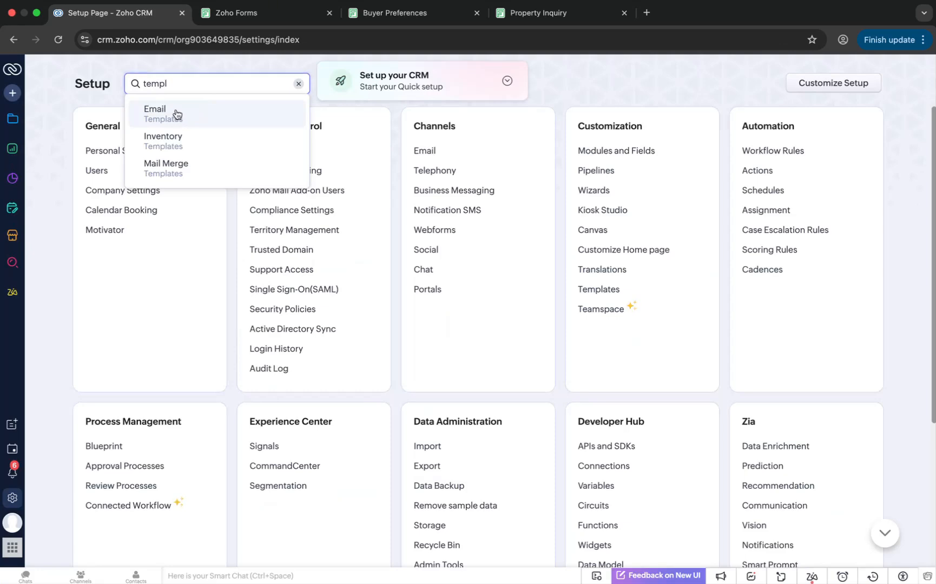
{"action": "left_click", "coordinate": [180, 116]}
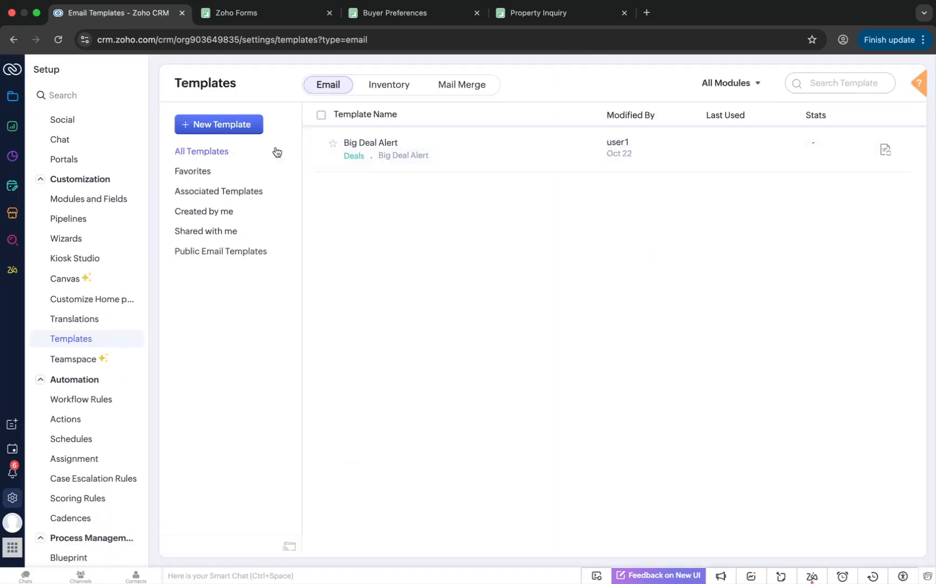
Start a new Leads email template using the Blank layout
{"action": "left_click", "coordinate": [234, 125]}
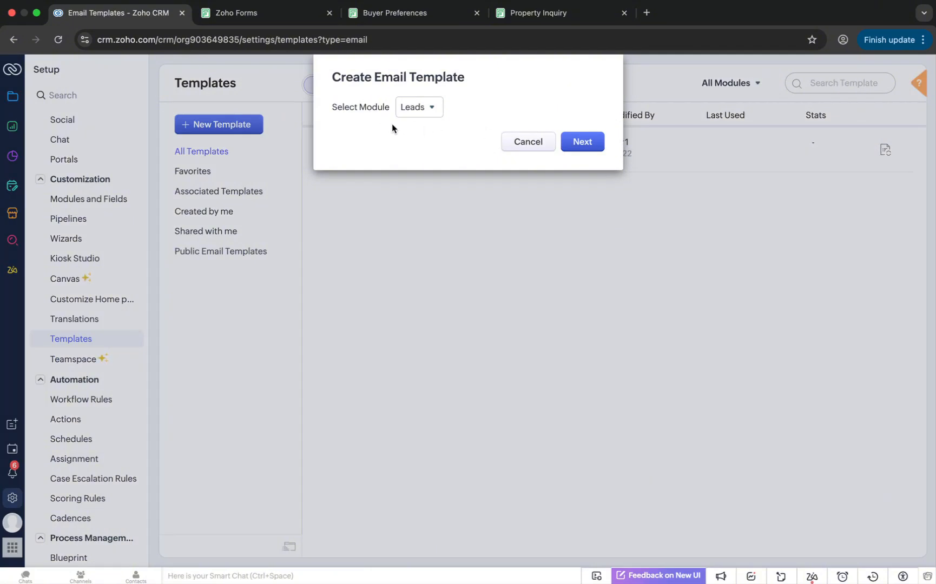
{"action": "left_click", "coordinate": [589, 147]}
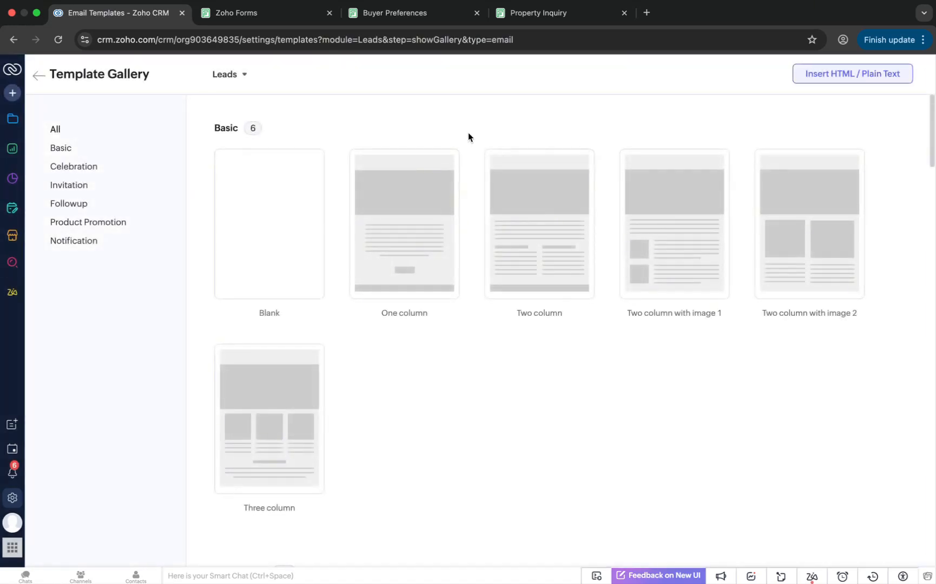
{"action": "mouse_move", "coordinate": [264, 177]}
{"action": "left_click", "coordinate": [265, 281]}
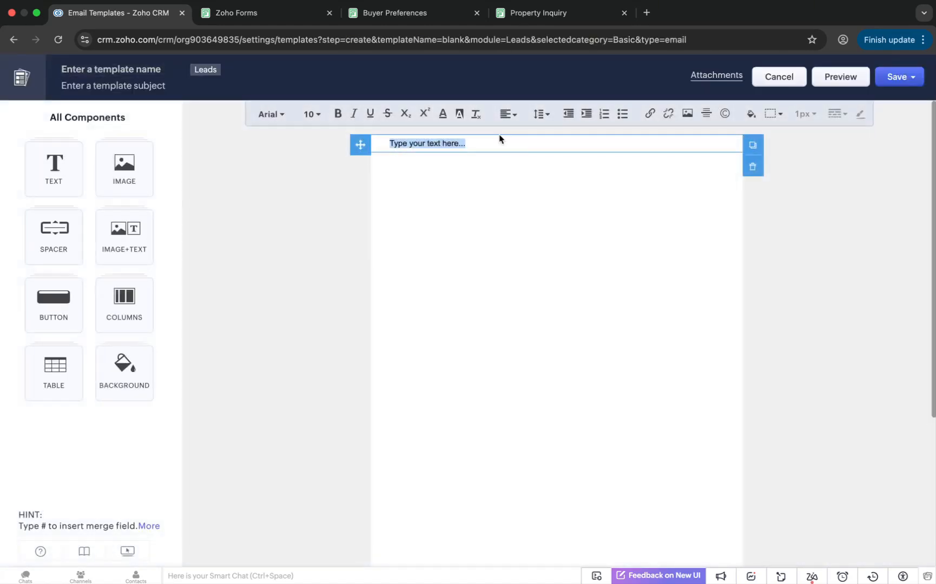
Write the greeting "Hi," and the line "Please fill out this quick form:" in the email body text block
{"action": "type", "text": "Hi "}
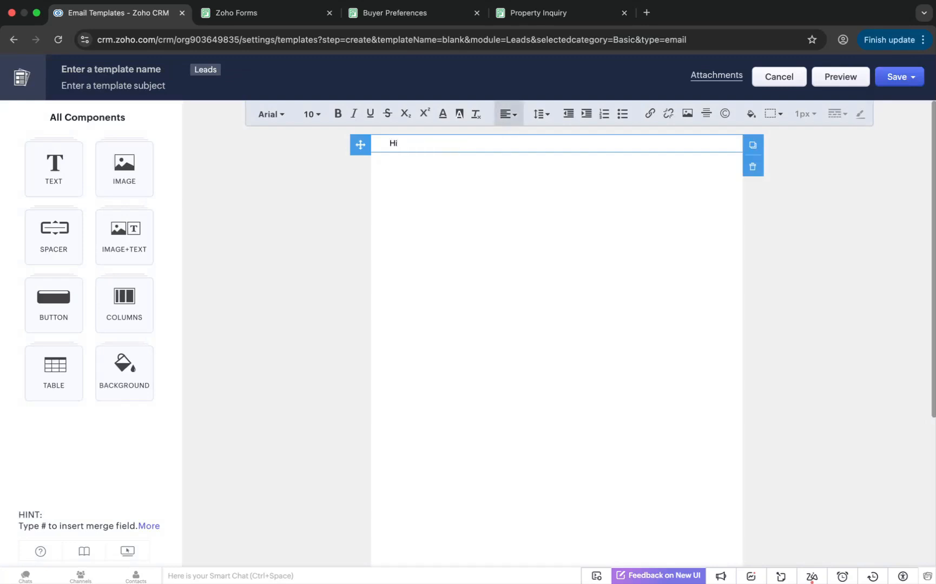
{"action": "type", "text": ","}
{"action": "key", "text": "Return"}
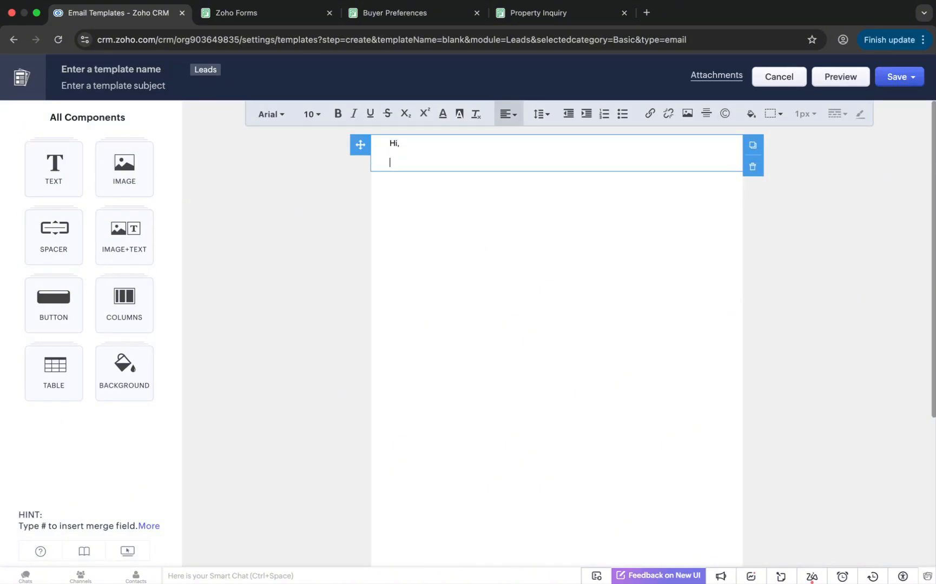
{"action": "type", "text": "Please fill out this quick form:"}
Name the template Buyer Preferences Form Email and set its subject to Let us know your preferences
{"action": "left_click", "coordinate": [153, 70]}
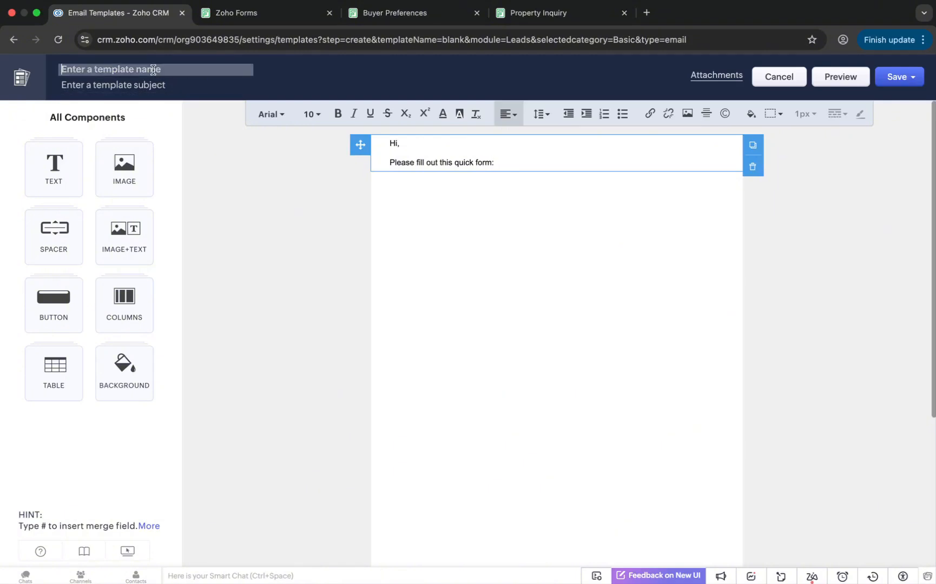
{"action": "type", "text": "Buyer Preferences Form Email"}
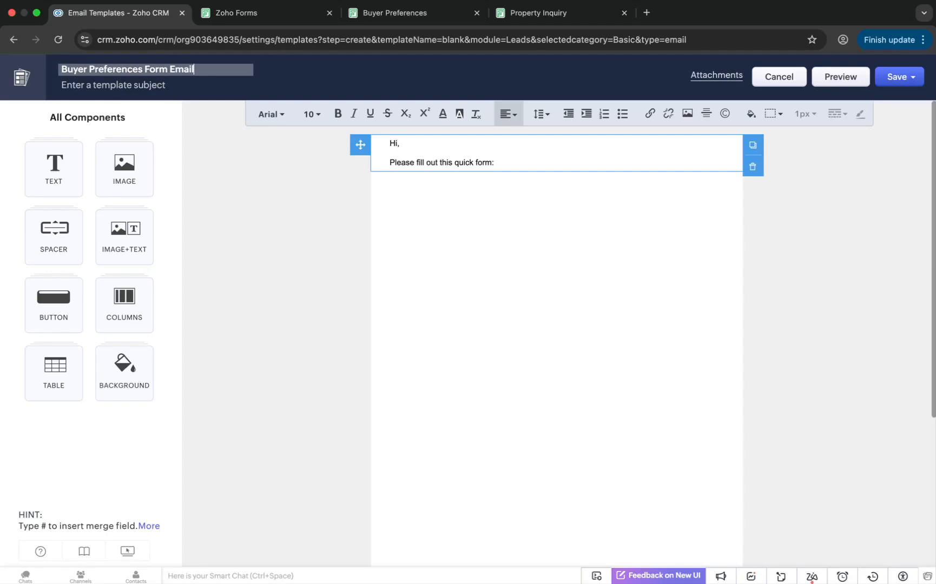
{"action": "left_click", "coordinate": [174, 90]}
{"action": "type", "text": "Let u"}
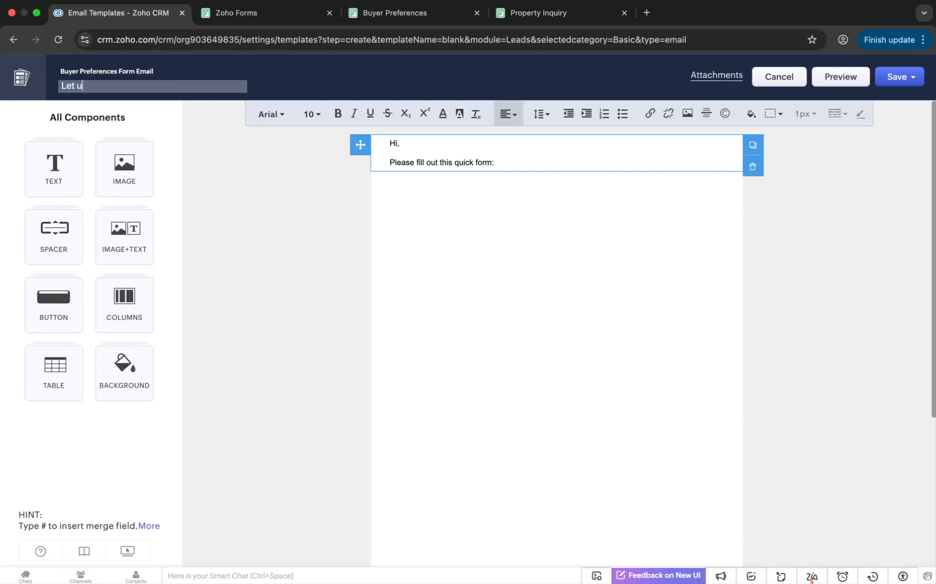
{"action": "type", "text": "s know your preferences"}
Copy the Buyer Preferences form's public permalink from its share settings and paste it on a new body line
{"action": "left_click", "coordinate": [414, 242]}
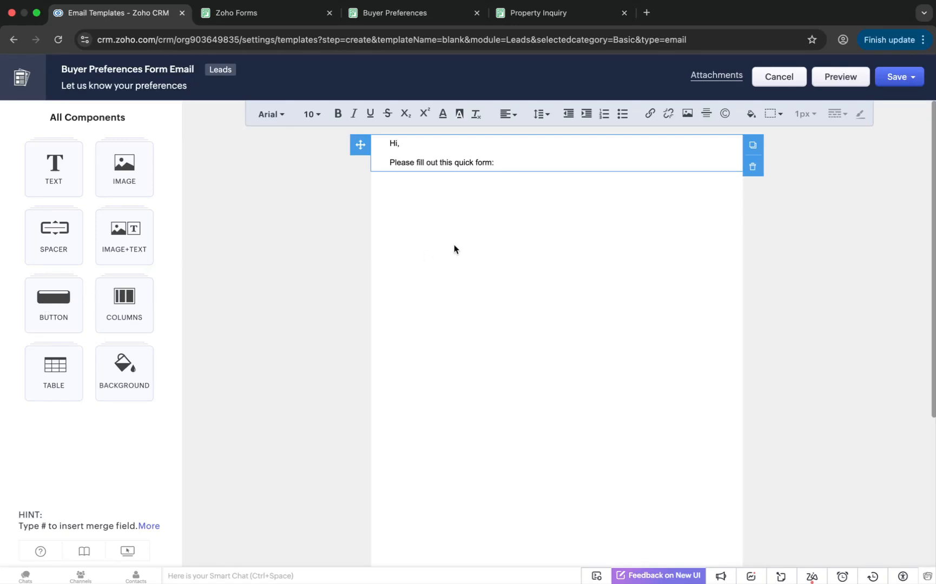
{"action": "left_click", "coordinate": [273, 17]}
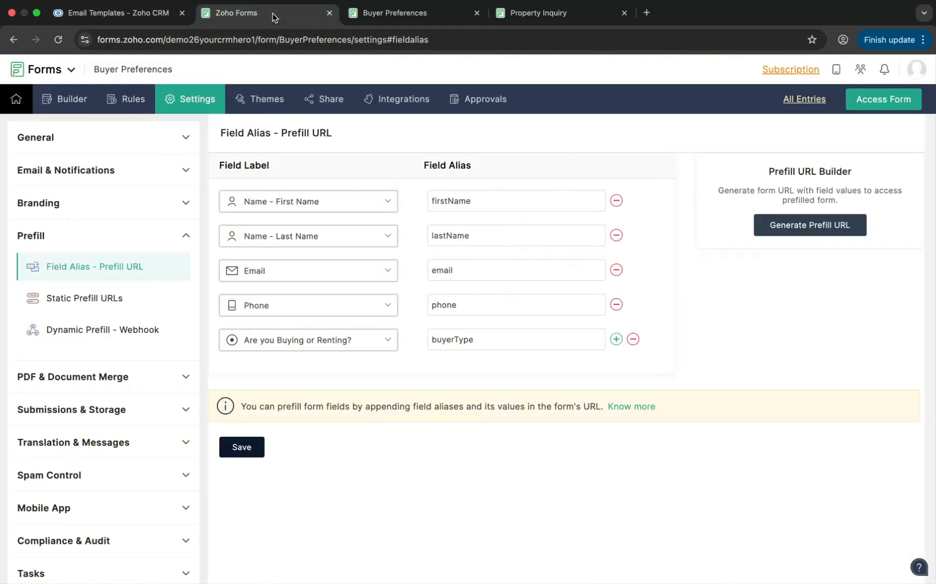
{"action": "left_click", "coordinate": [327, 100]}
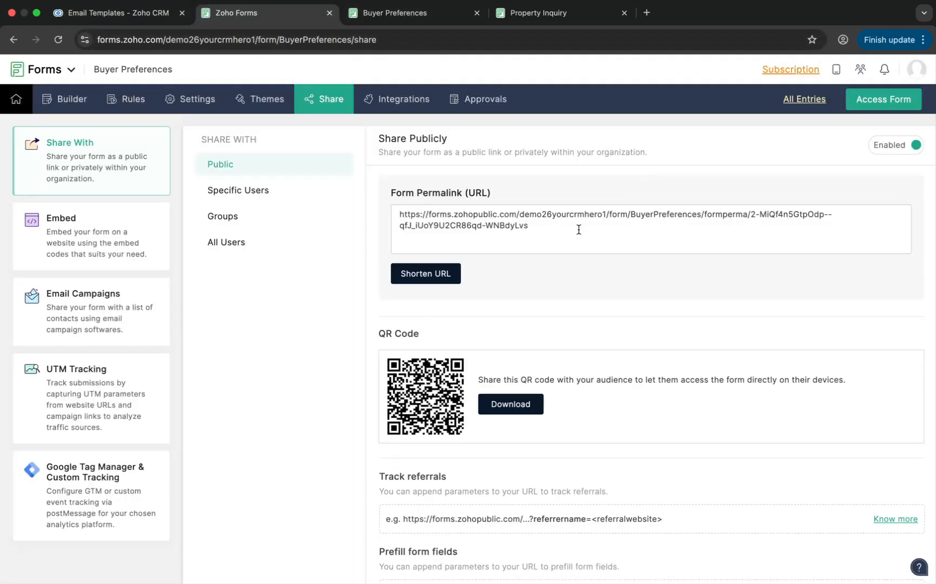
{"action": "left_click", "coordinate": [577, 225]}
{"action": "key", "text": "super+c"}
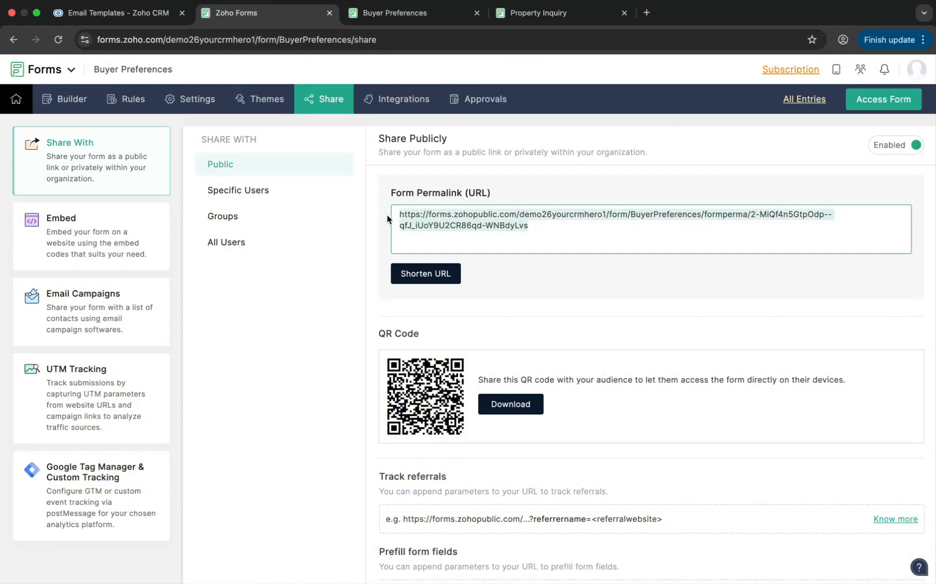
{"action": "left_click", "coordinate": [117, 13]}
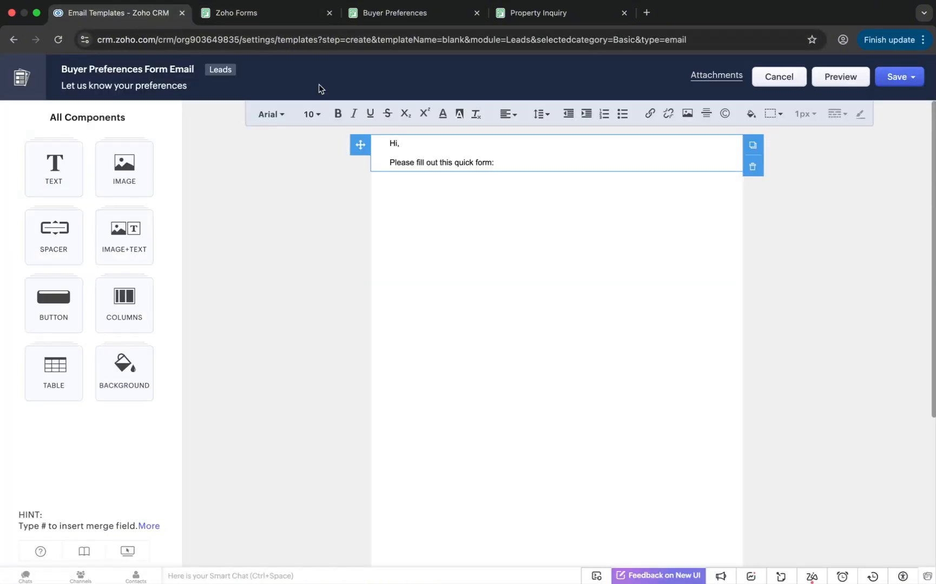
{"action": "left_click", "coordinate": [516, 165]}
{"action": "key", "text": "Return"}
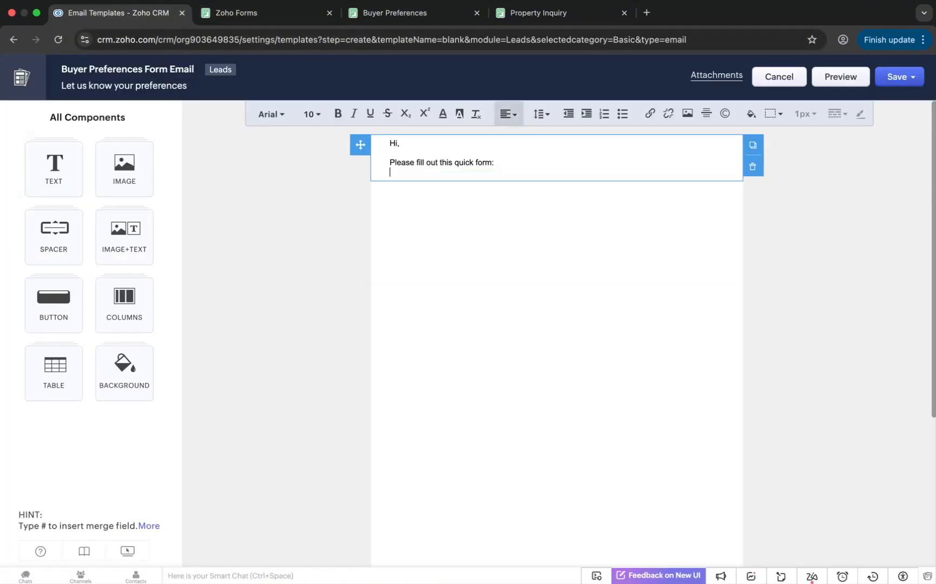
{"action": "key", "text": "super+v"}
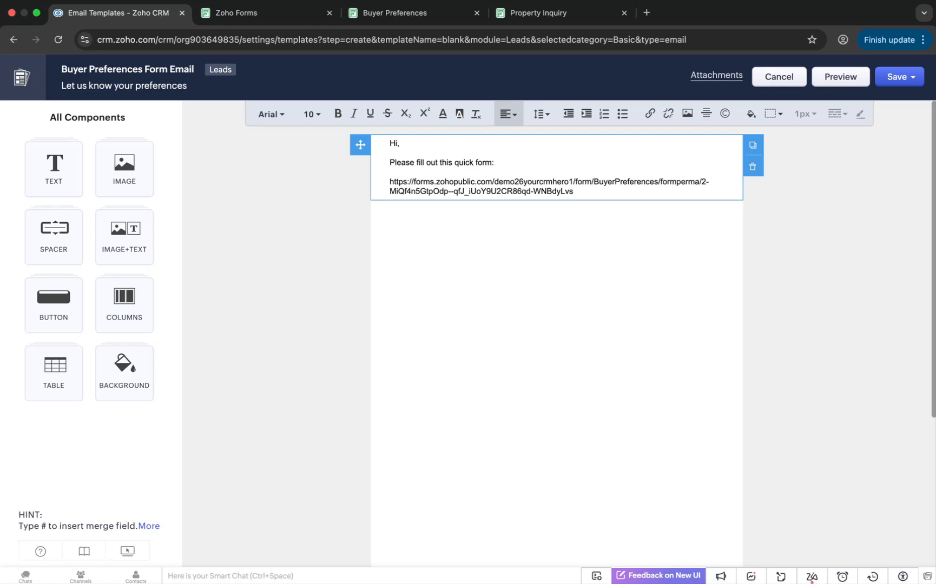
Append ?firstName= to the URL followed by the Leads First Name merge field
{"action": "type", "text": "?"}
{"action": "type", "text": "firstName="}
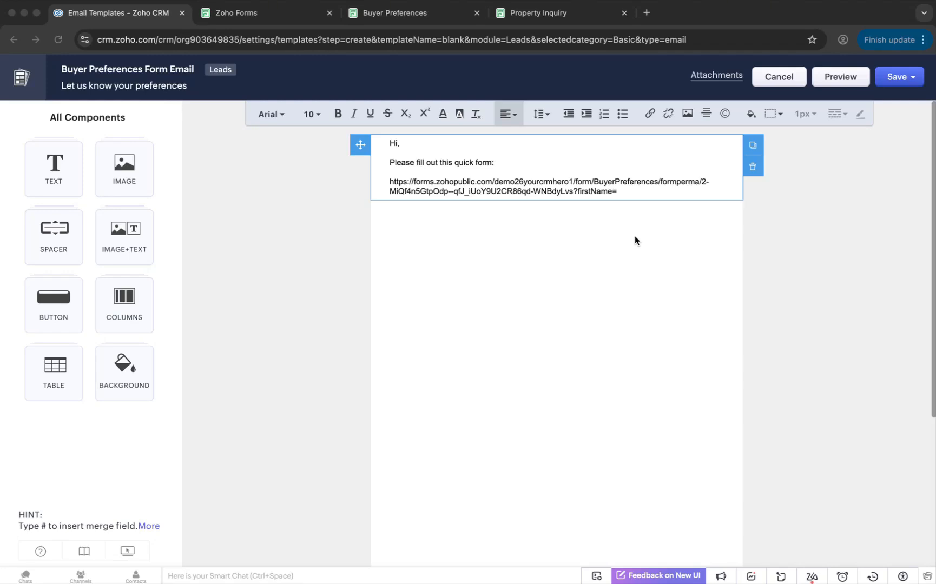
{"action": "left_click", "coordinate": [627, 195]}
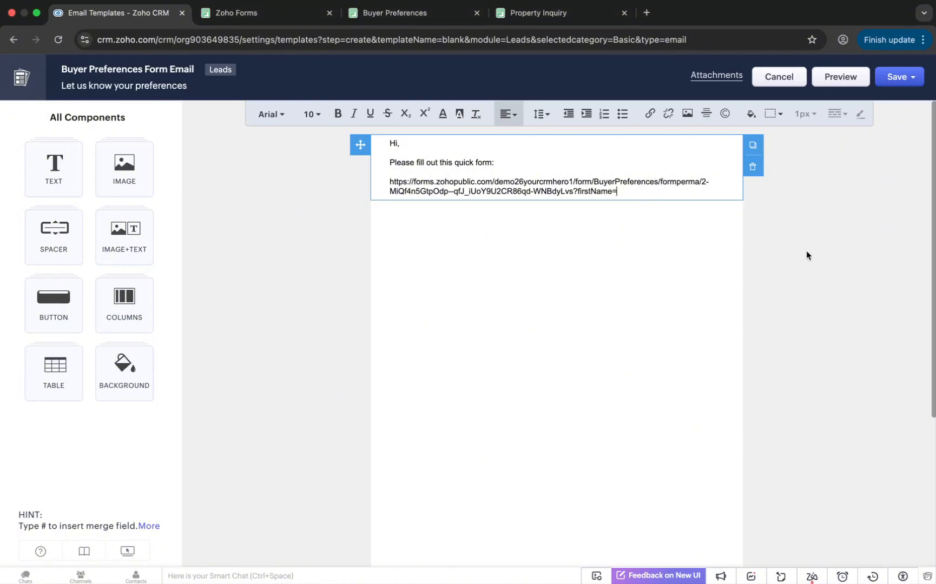
{"action": "type", "text": "#"}
{"action": "scroll", "coordinate": [701, 325], "scroll_direction": "down", "scroll_amount": 2}
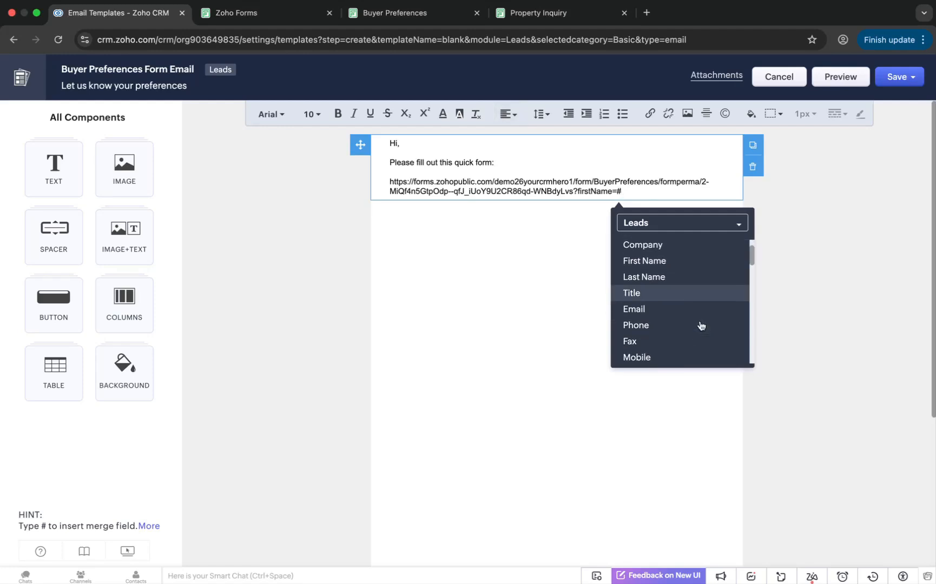
{"action": "scroll", "coordinate": [700, 325], "scroll_direction": "down", "scroll_amount": 10}
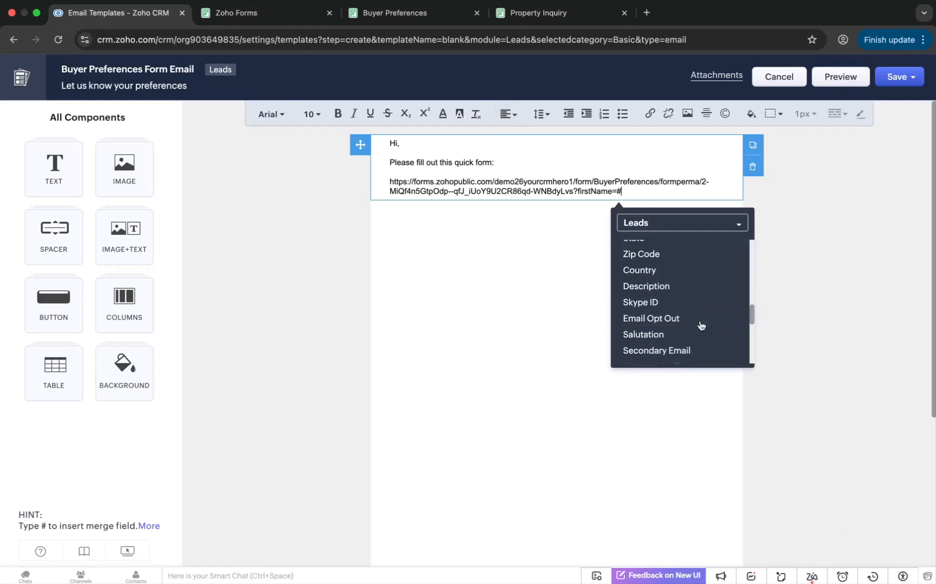
{"action": "scroll", "coordinate": [700, 326], "scroll_direction": "down", "scroll_amount": 8}
{"action": "scroll", "coordinate": [701, 325], "scroll_direction": "up", "scroll_amount": 10}
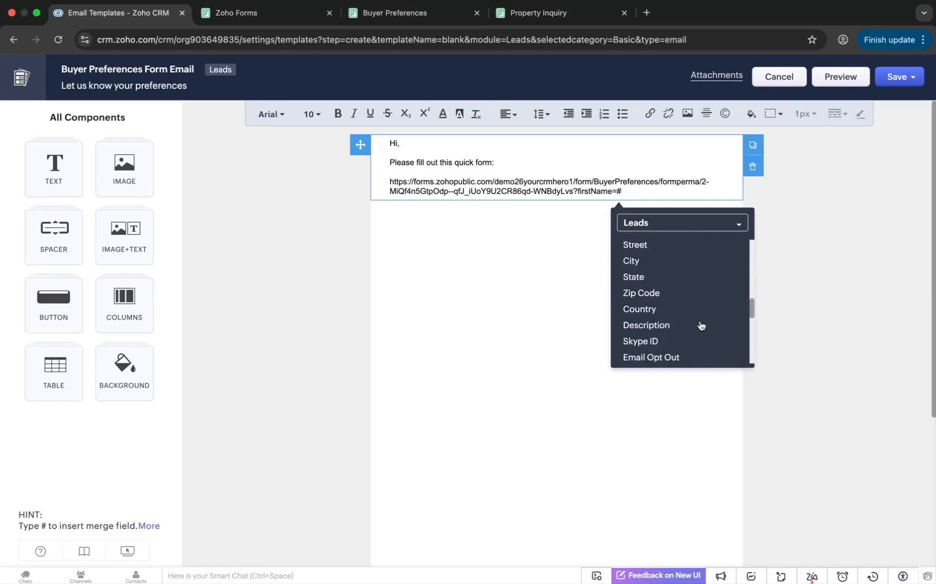
{"action": "scroll", "coordinate": [701, 325], "scroll_direction": "up", "scroll_amount": 5}
{"action": "left_click", "coordinate": [690, 297]}
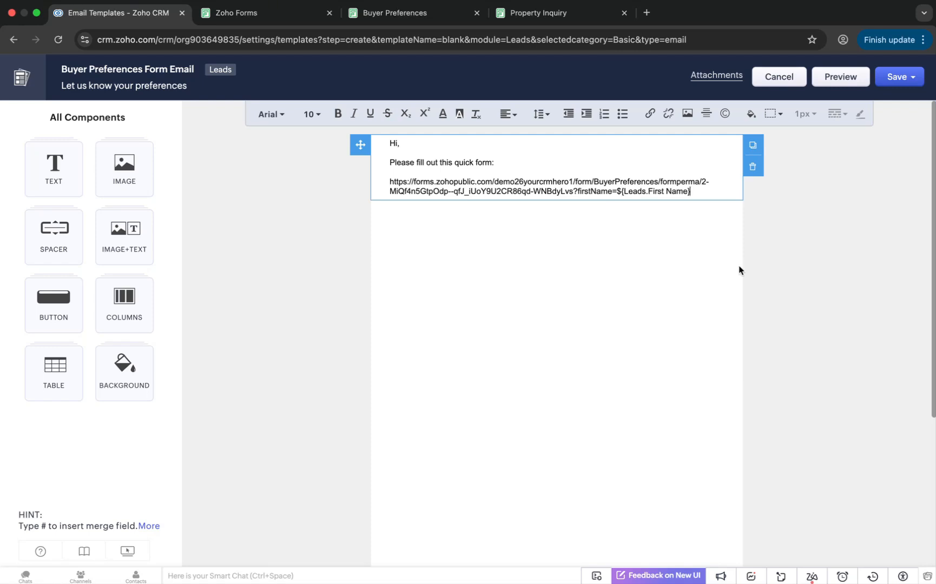
Append &lastName= to the URL followed by the Leads Last Name merge field
{"action": "type", "text": "&lastName="}
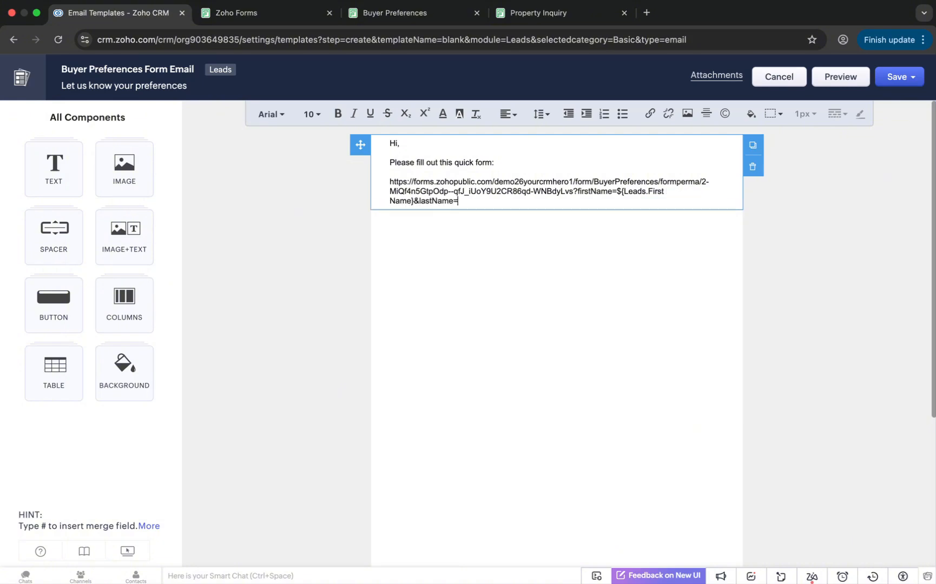
{"action": "type", "text": "#"}
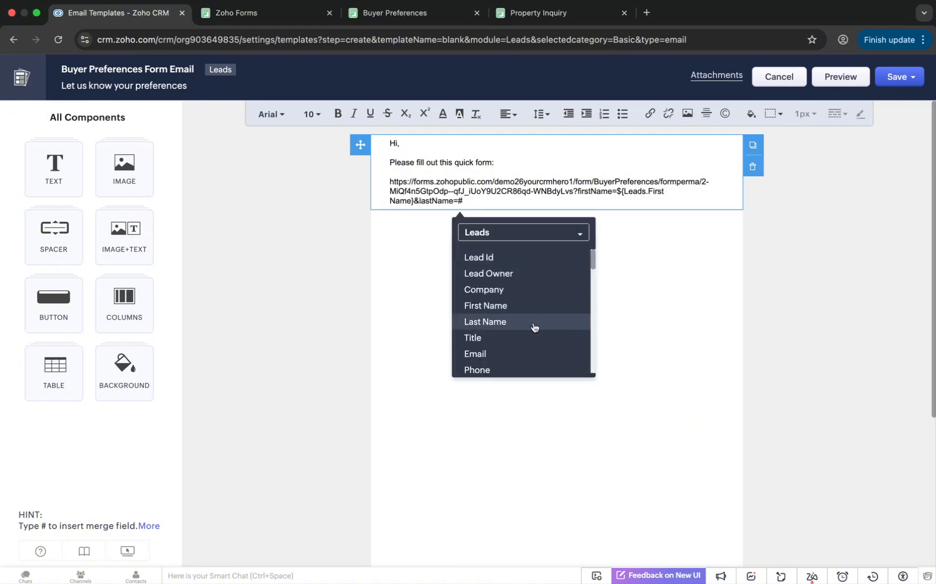
{"action": "left_click", "coordinate": [512, 324]}
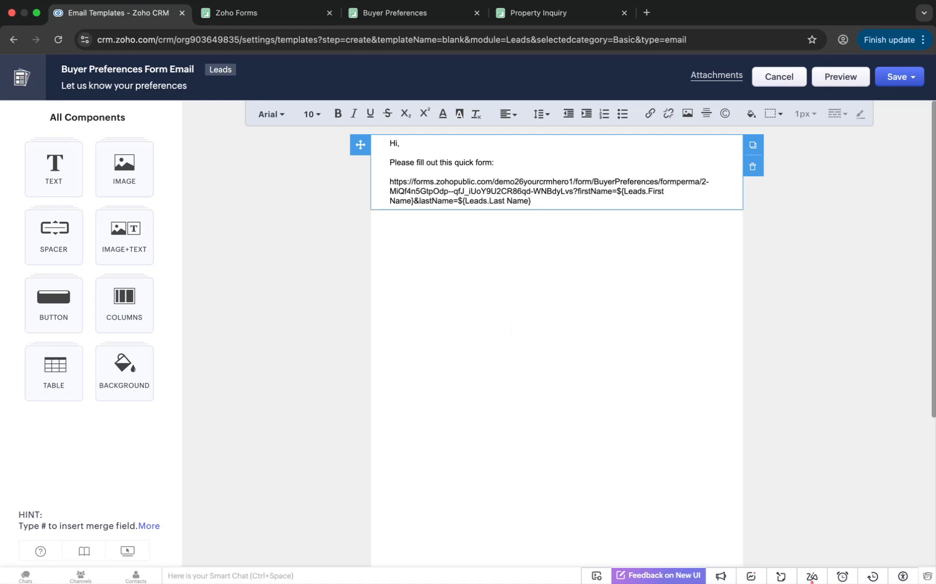
Append &email= with the Leads Email merge field and &phone= with the Leads Phone merge field
{"action": "type", "text": "&email=#"}
{"action": "left_click", "coordinate": [573, 355]}
{"action": "type", "text": "&phone"}
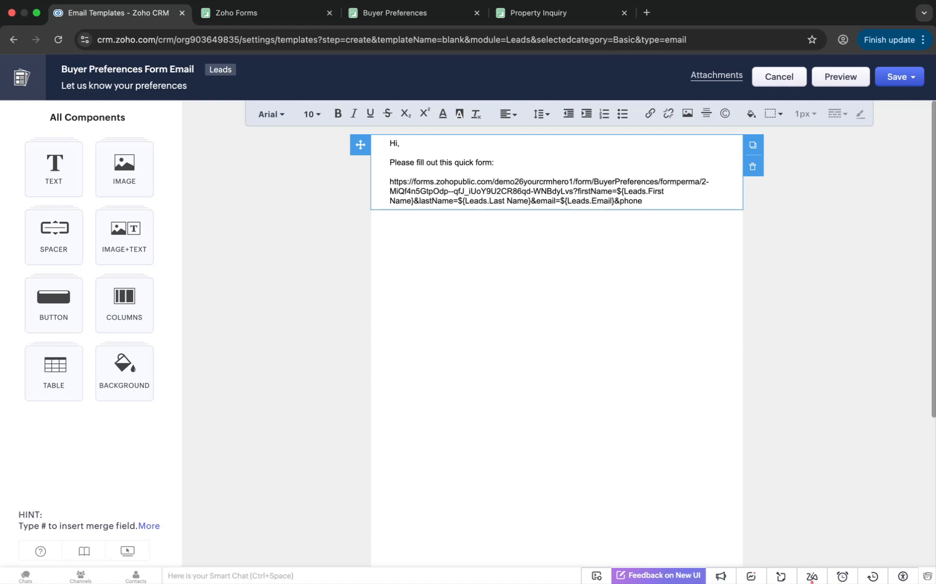
{"action": "type", "text": "=#"}
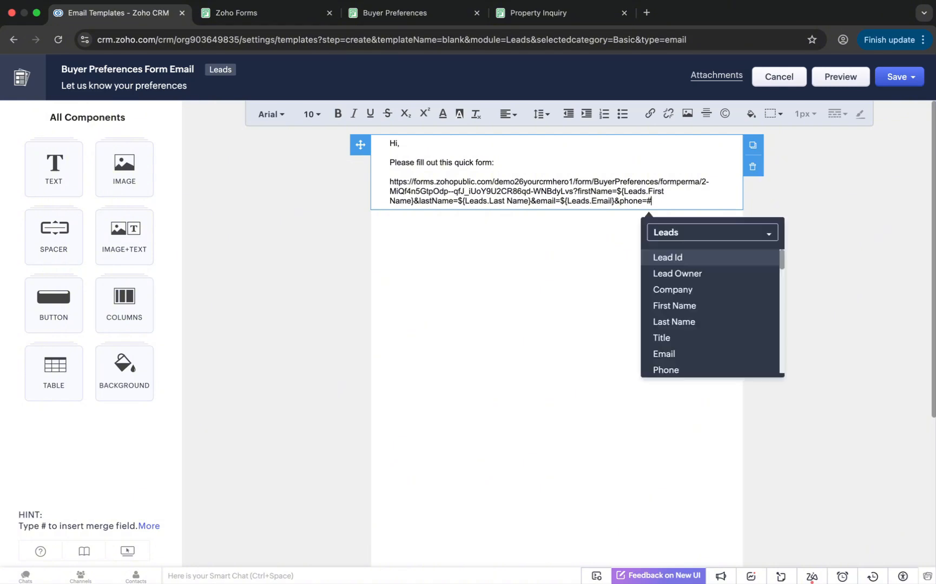
{"action": "left_click", "coordinate": [661, 369]}
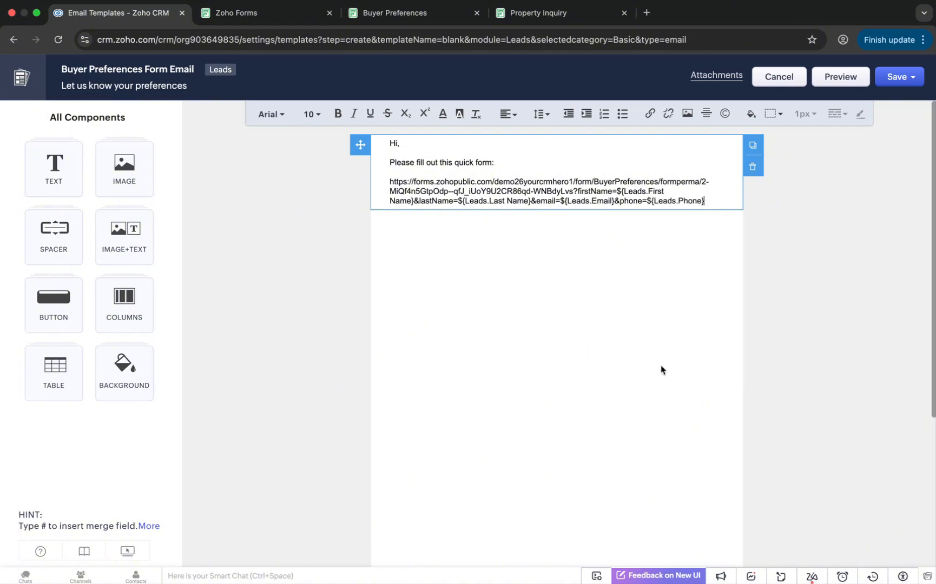
Append &buyerType= to the URL followed by the Leads Buyer Type merge field
{"action": "type", "text": "&buyerType=#"}
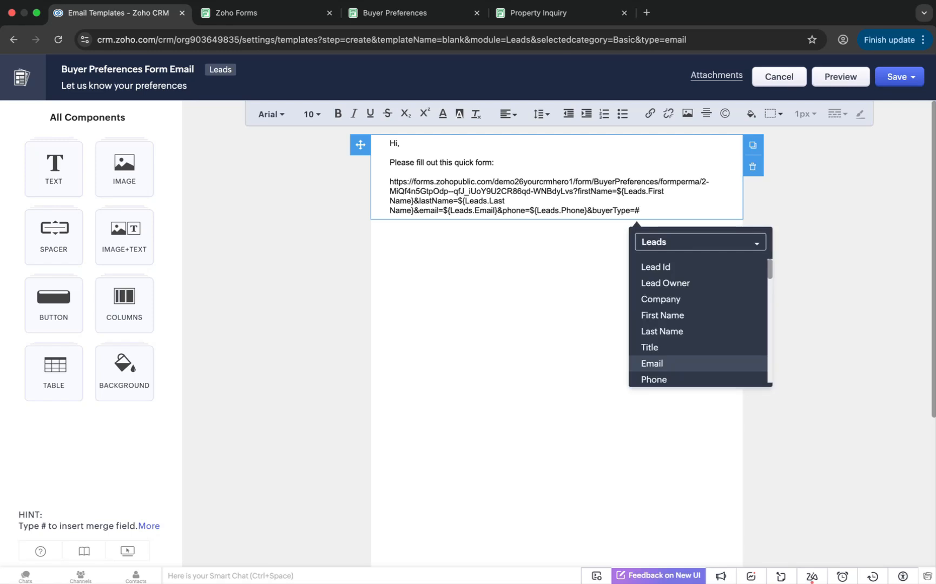
{"action": "type", "text": "buy"}
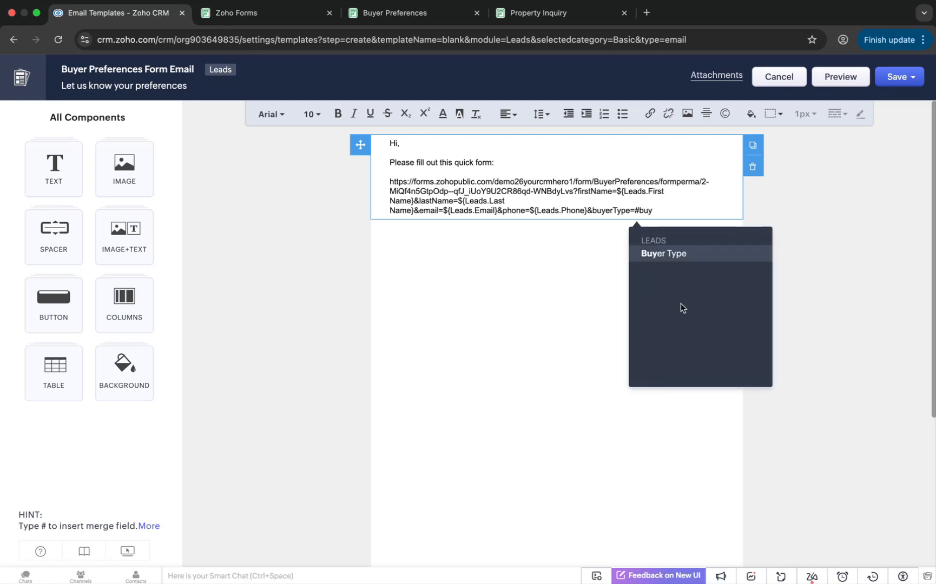
{"action": "left_click", "coordinate": [691, 256]}
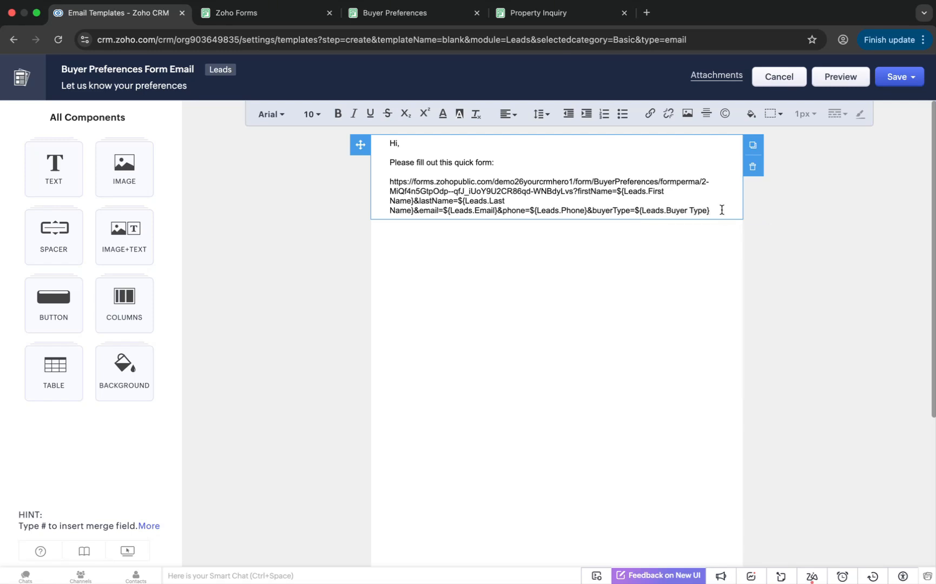
Cut the prefilled URL out of the body and insert a button component below the text
{"action": "left_click_drag", "start_coordinate": [721, 210], "coordinate": [372, 183]}
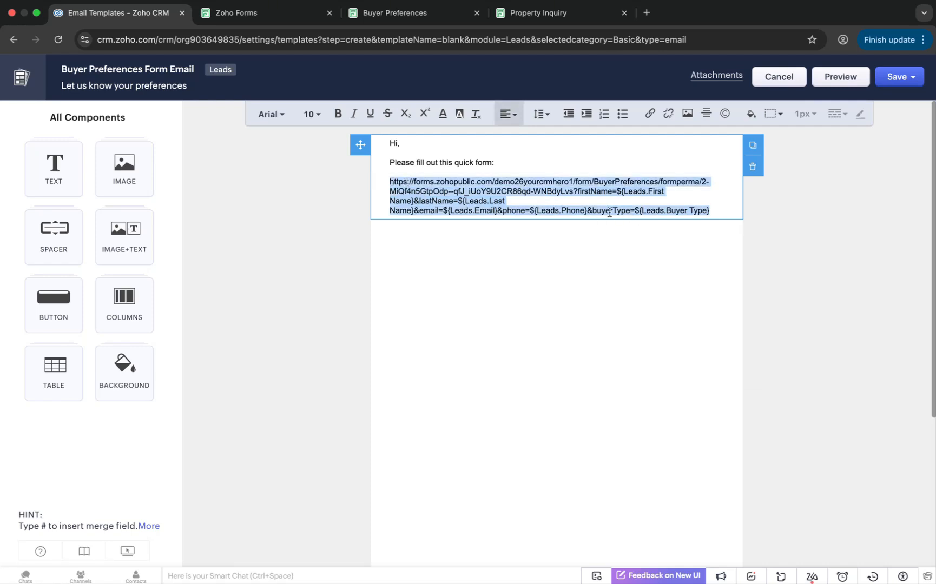
{"action": "key", "text": "super+x"}
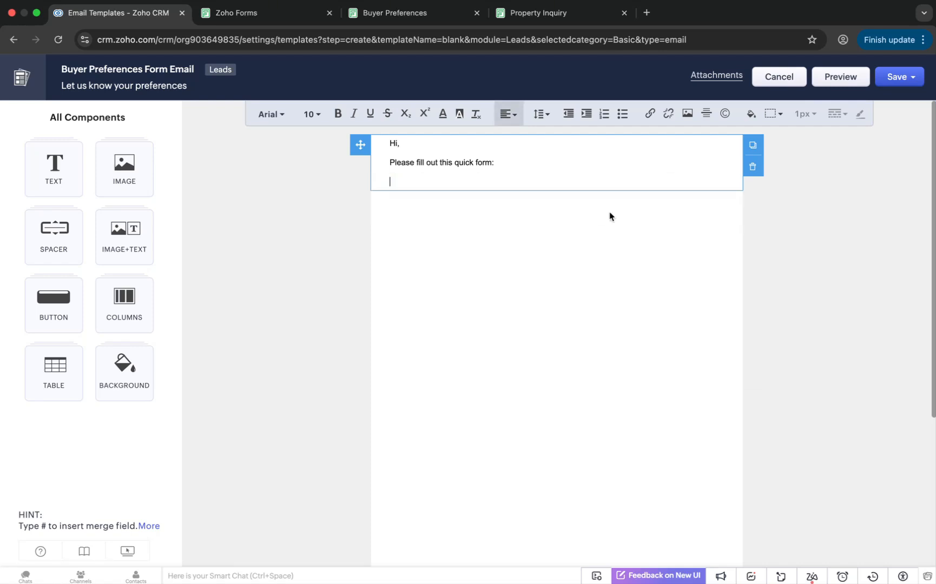
{"action": "left_click", "coordinate": [60, 309]}
{"action": "left_click_drag", "start_coordinate": [69, 165], "coordinate": [568, 205]}
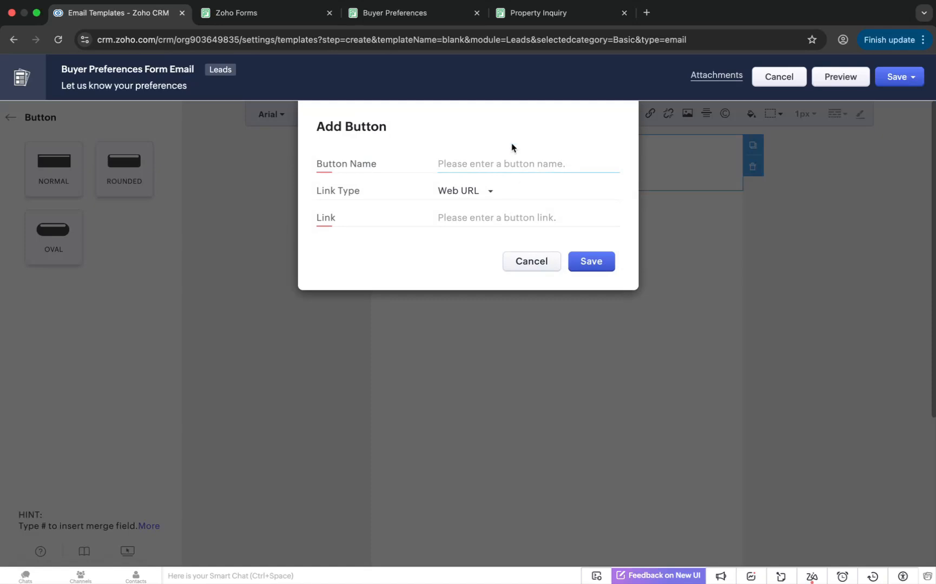
Name the button Preferences Form, paste the prefilled URL as its Web URL link, and save the button
{"action": "type", "text": "Prefe"}
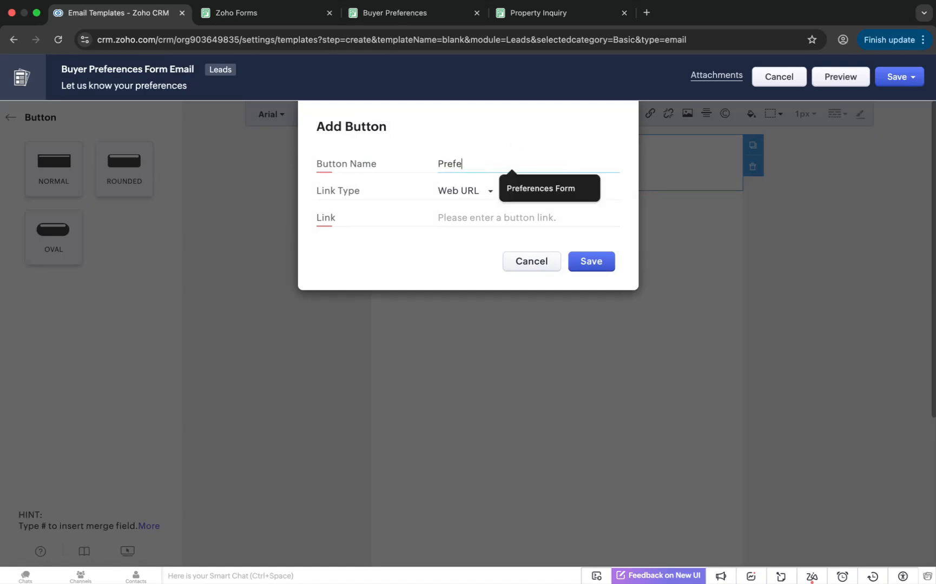
{"action": "type", "text": "rences Form"}
{"action": "left_click", "coordinate": [541, 188]}
{"action": "left_click", "coordinate": [492, 217]}
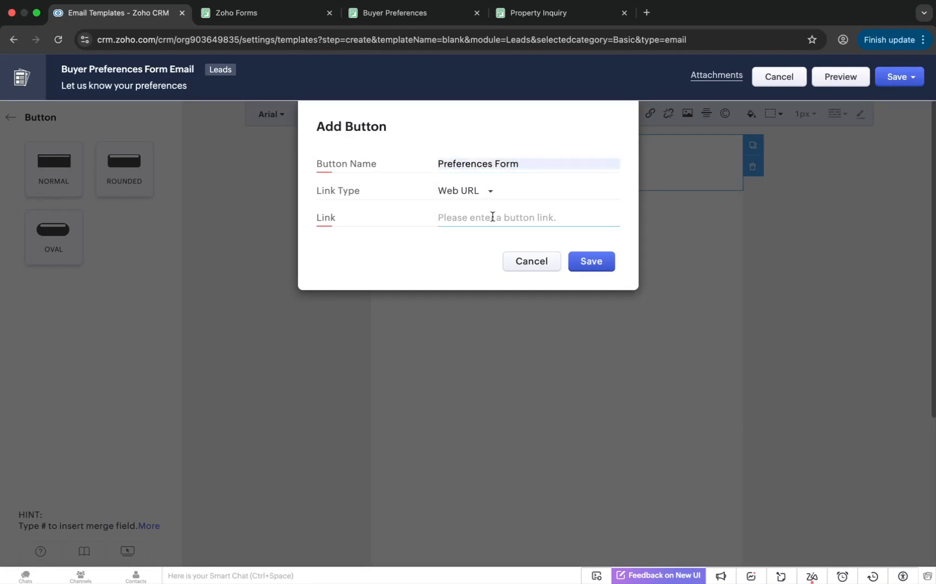
{"action": "key", "text": "super+v"}
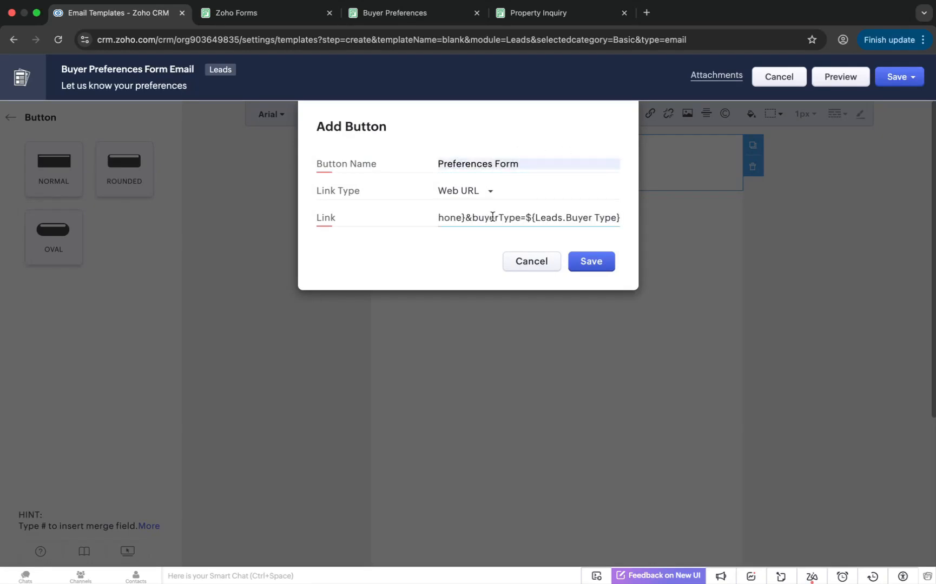
{"action": "left_click", "coordinate": [595, 262]}
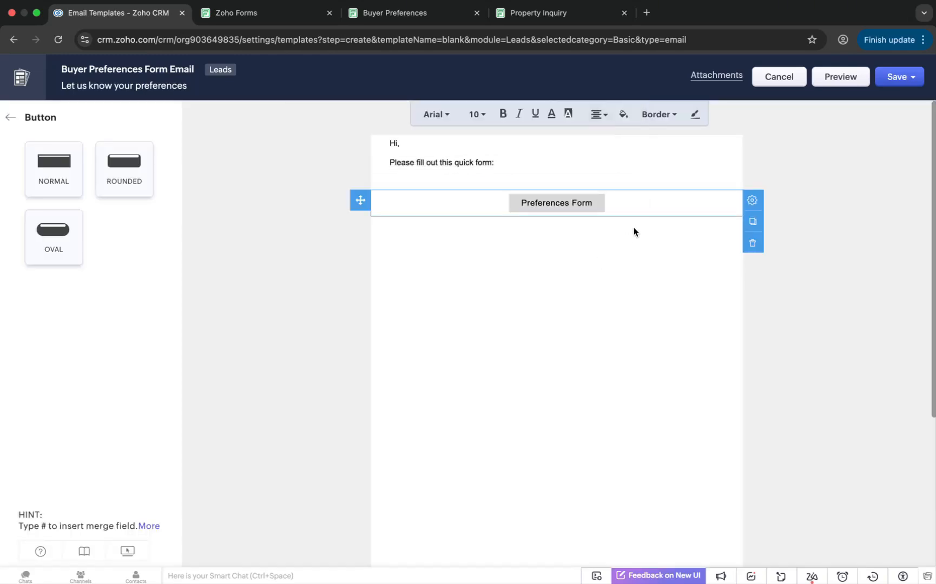
Save the email template now, placing it in the Public Email Templates folder
{"action": "left_click", "coordinate": [911, 81]}
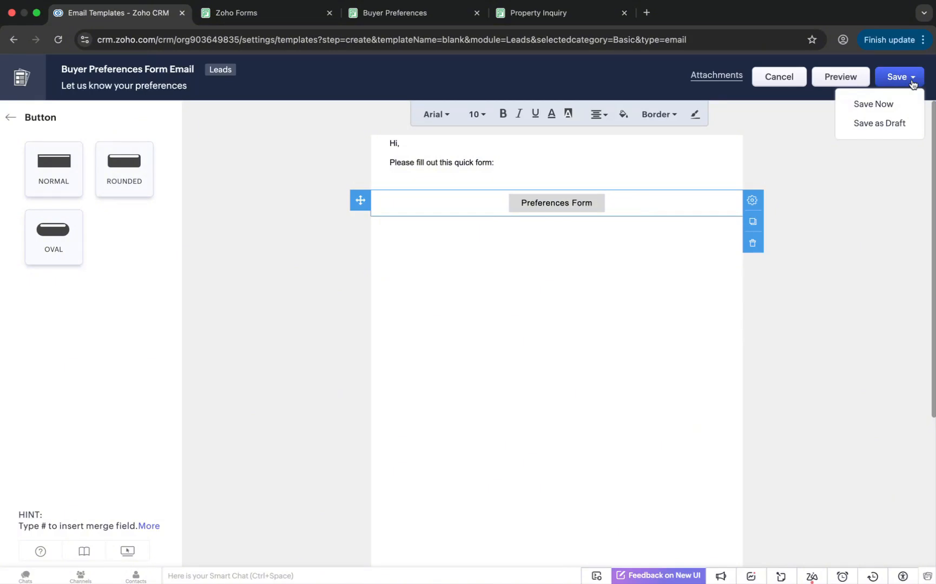
{"action": "left_click", "coordinate": [886, 103]}
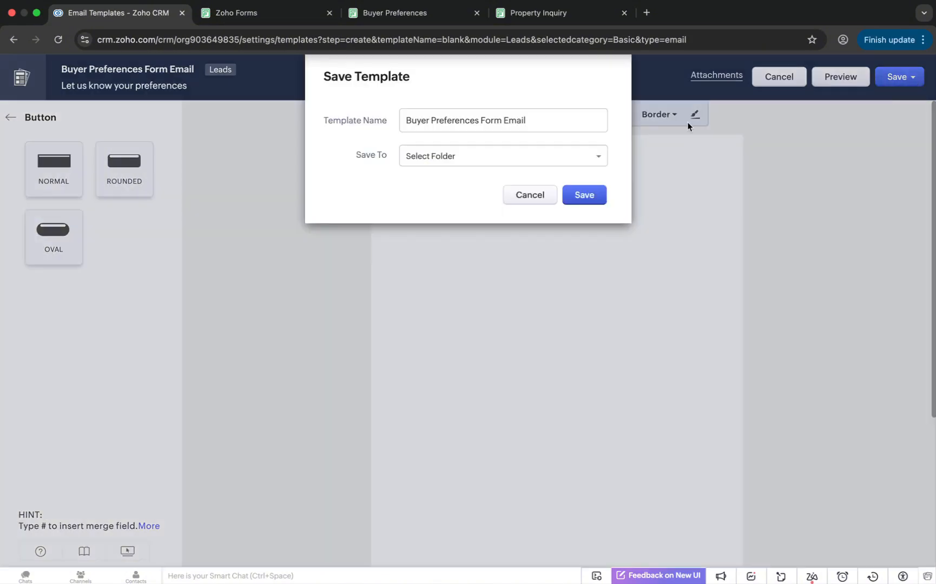
{"action": "left_click", "coordinate": [548, 162]}
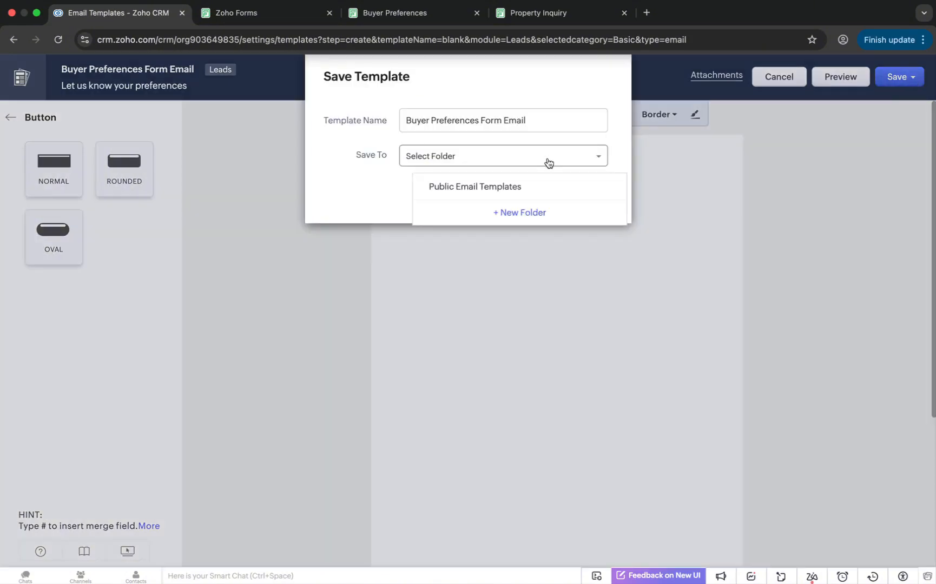
{"action": "left_click", "coordinate": [471, 184]}
{"action": "left_click", "coordinate": [601, 197]}
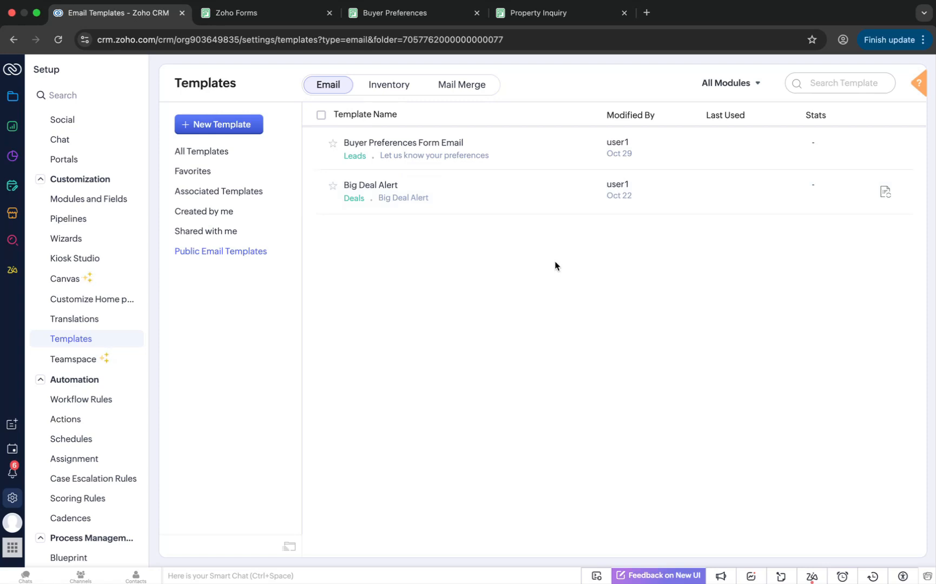
Open the first lead in the Leads module and replace its email with your own test e-mail address
{"action": "left_click", "coordinate": [10, 97]}
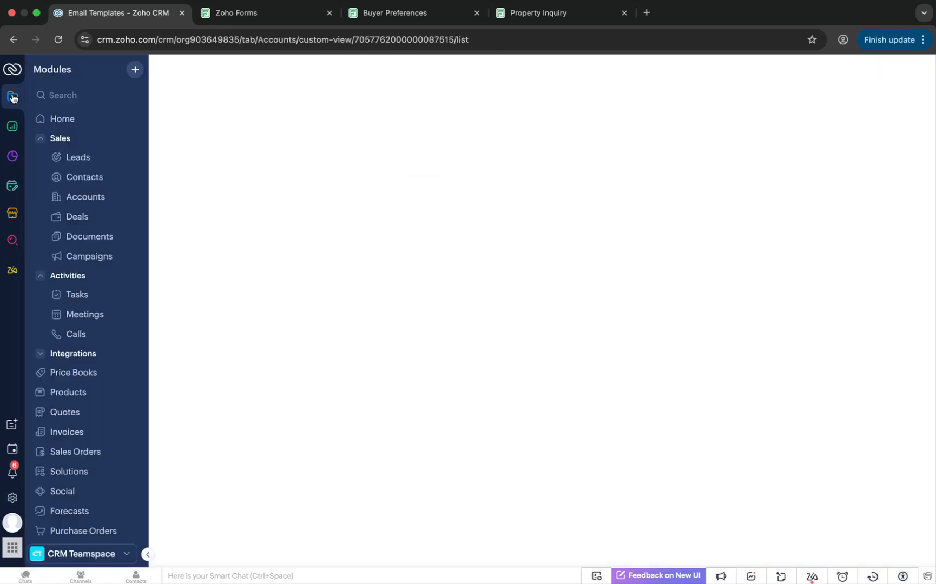
{"action": "left_click", "coordinate": [83, 158]}
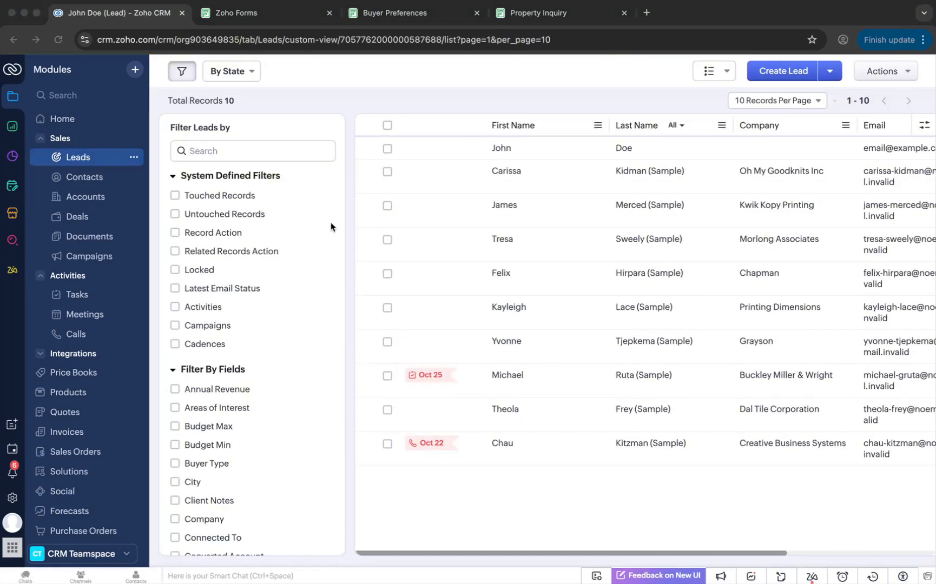
{"action": "left_click", "coordinate": [559, 147]}
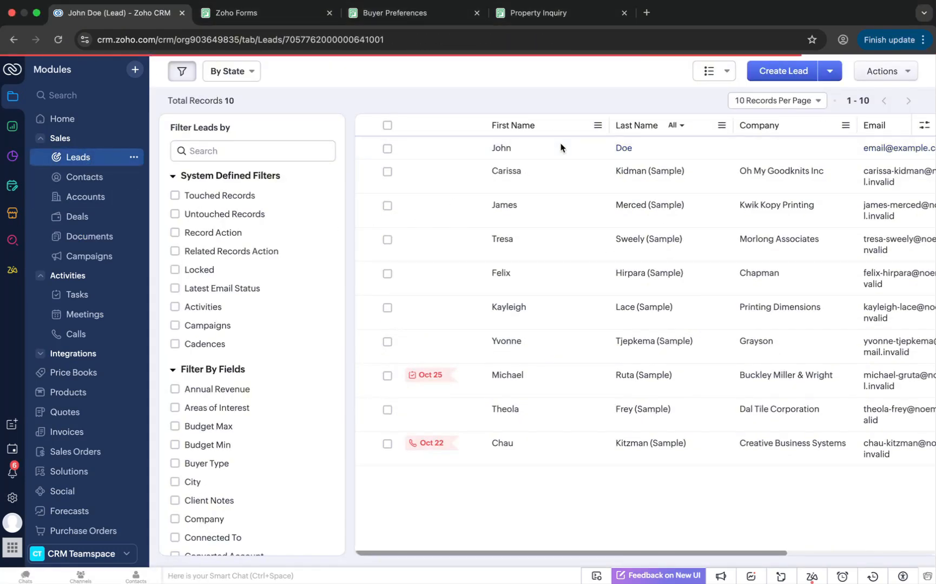
{"action": "left_click", "coordinate": [595, 216]}
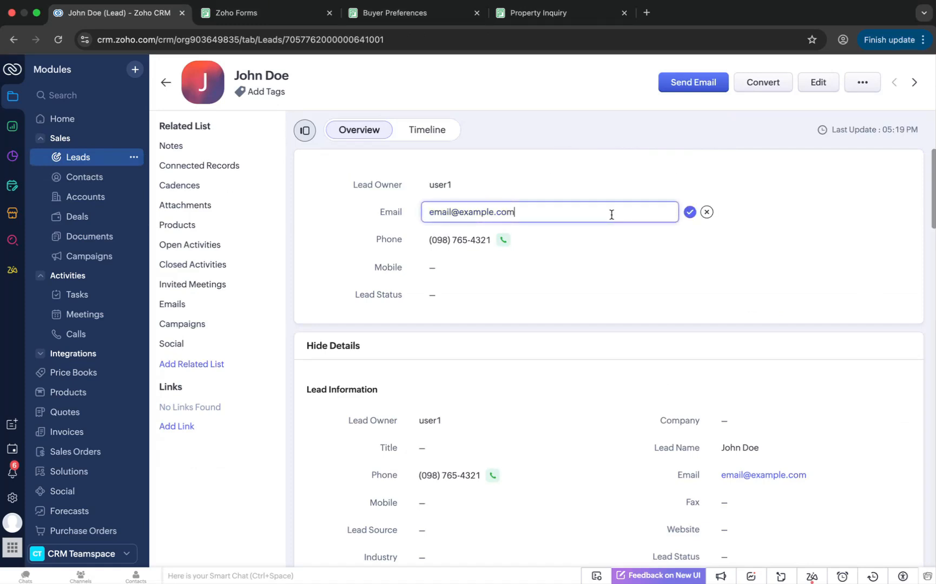
{"action": "left_click_drag", "start_coordinate": [610, 213], "coordinate": [398, 218]}
{"action": "type", "text": "npew"}
{"action": "key", "text": "BackSpace"}
{"action": "key", "text": "BackSpace"}
{"action": "key", "text": "BackSpace"}
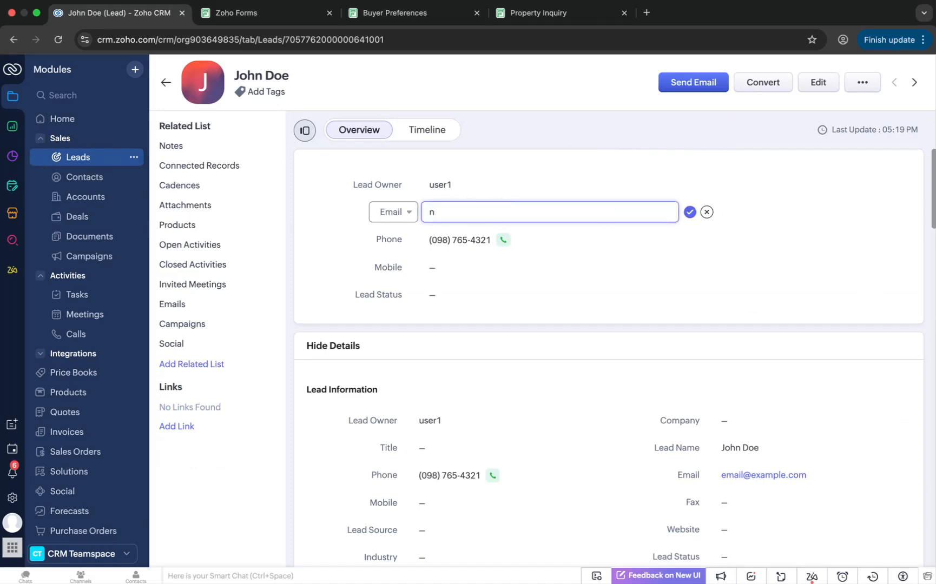
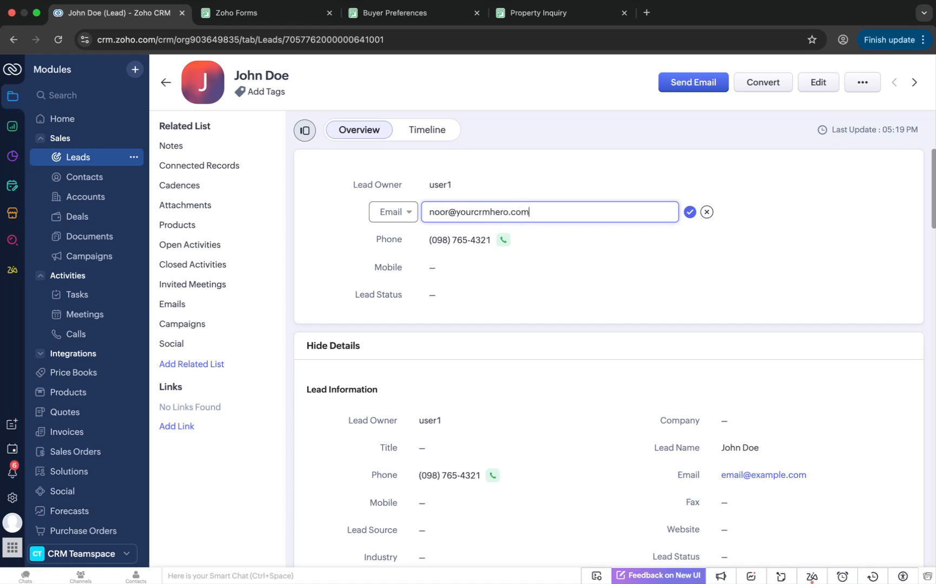
{"action": "left_click", "coordinate": [690, 213]}
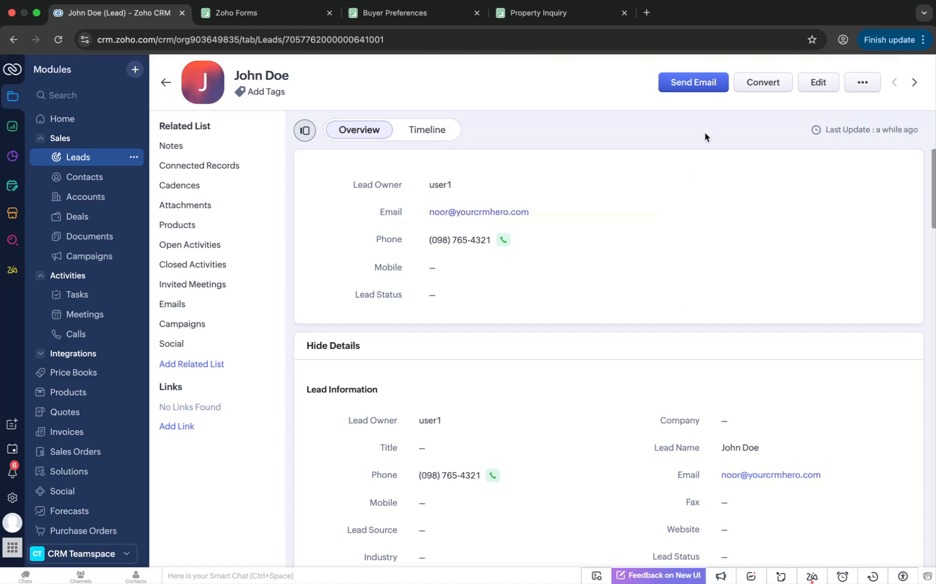
Compose an email to the lead using the Buyer Preferences Form Email template and send it
{"action": "left_click", "coordinate": [693, 85]}
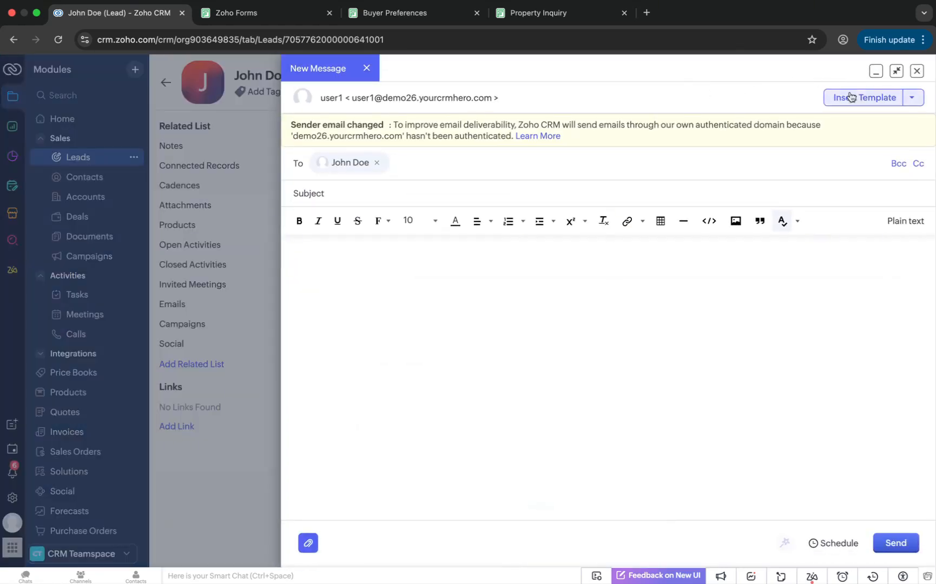
{"action": "left_click", "coordinate": [864, 99]}
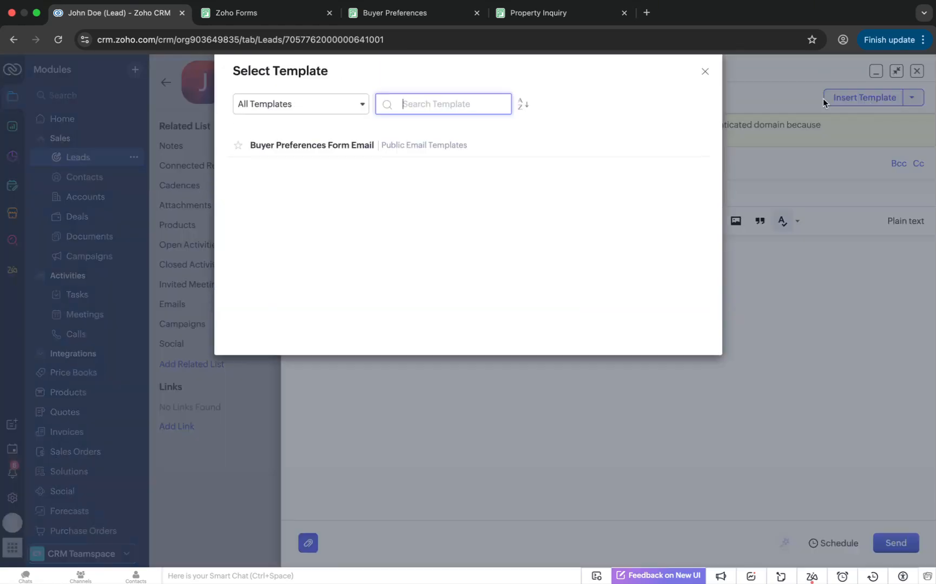
{"action": "left_click", "coordinate": [289, 148]}
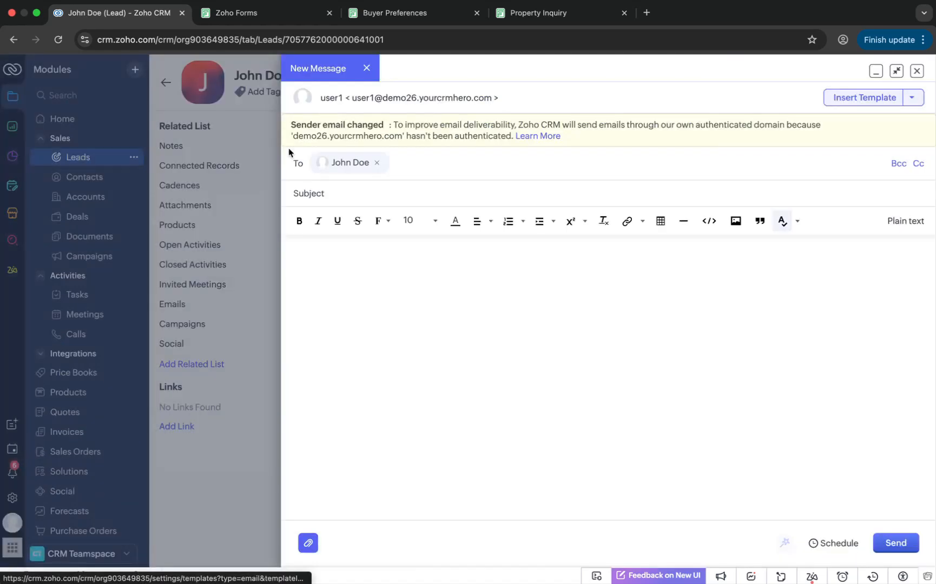
{"action": "left_click", "coordinate": [893, 542]}
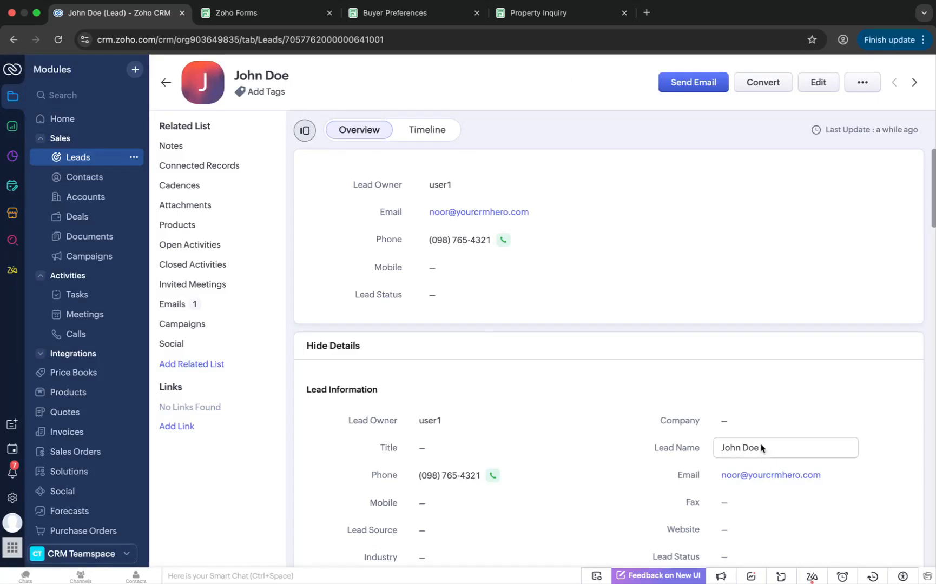
{"action": "scroll", "coordinate": [506, 429], "scroll_direction": "down", "scroll_amount": 5}
{"action": "scroll", "coordinate": [506, 430], "scroll_direction": "down", "scroll_amount": 1}
{"action": "scroll", "coordinate": [506, 430], "scroll_direction": "up", "scroll_amount": 1}
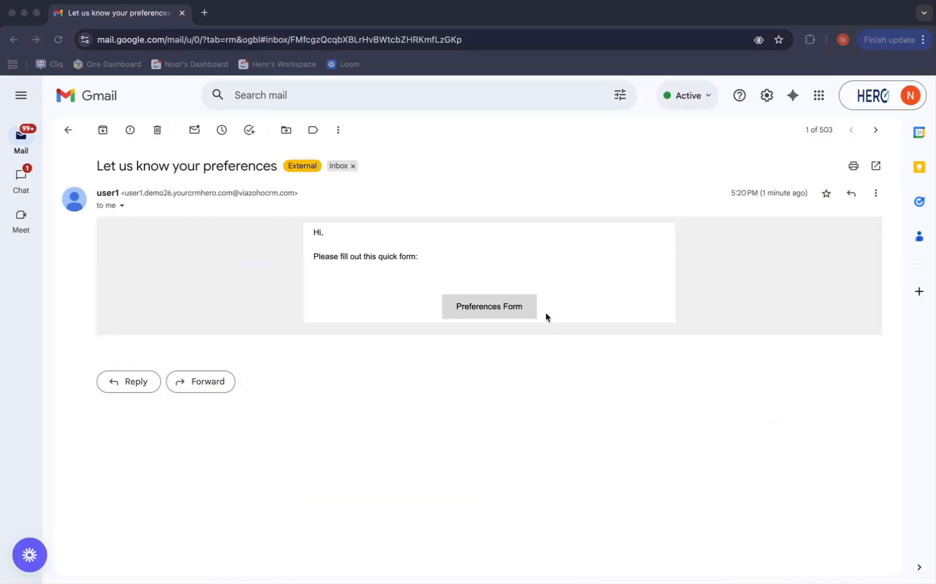
Open the prefilled form from the received email's Preferences Form button and select Renter
{"action": "left_click", "coordinate": [492, 303]}
{"action": "left_click", "coordinate": [488, 306]}
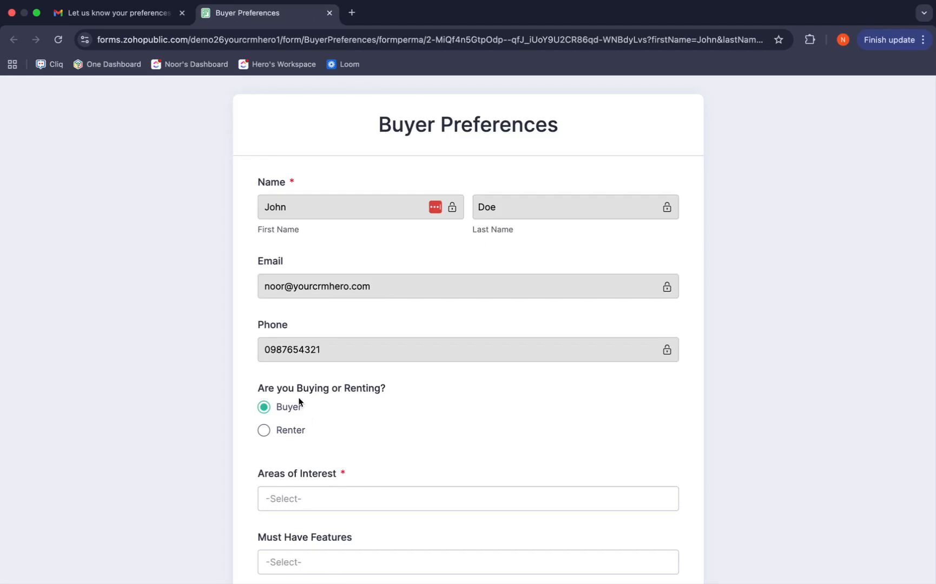
{"action": "left_click", "coordinate": [272, 436]}
{"action": "scroll", "coordinate": [353, 458], "scroll_direction": "down", "scroll_amount": 1}
{"action": "scroll", "coordinate": [352, 458], "scroll_direction": "down", "scroll_amount": 3}
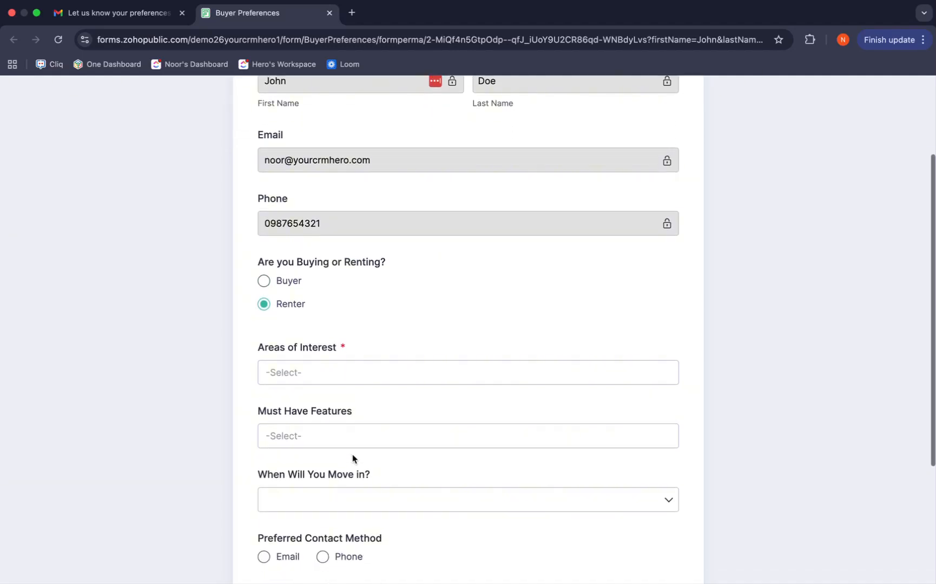
Choose Downtown for Areas of Interest and 2 Bedrooms for Must Have Features
{"action": "left_click", "coordinate": [314, 371]}
{"action": "left_click", "coordinate": [308, 405]}
{"action": "left_click", "coordinate": [359, 329]}
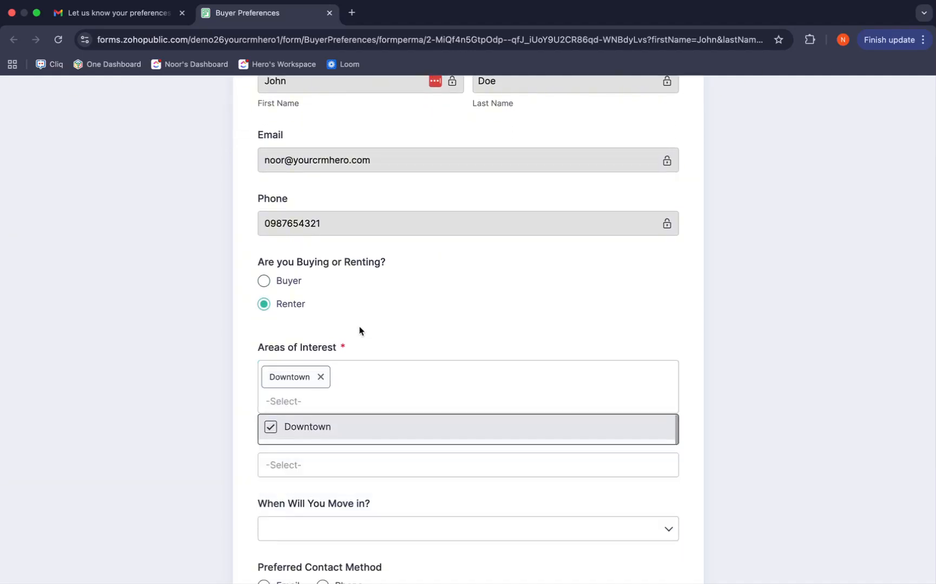
{"action": "scroll", "coordinate": [299, 451], "scroll_direction": "down", "scroll_amount": 1}
{"action": "left_click", "coordinate": [319, 422]}
{"action": "left_click", "coordinate": [298, 472]}
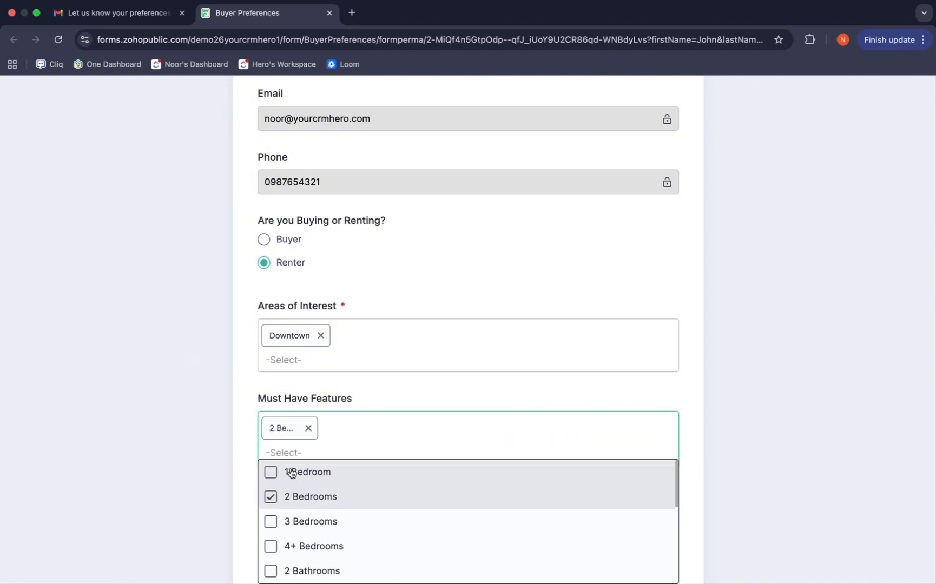
{"action": "left_click", "coordinate": [353, 390]}
Set When Will You Move in to 3-6 Months and Preferred Contact Method to Email
{"action": "scroll", "coordinate": [342, 460], "scroll_direction": "down", "scroll_amount": 3}
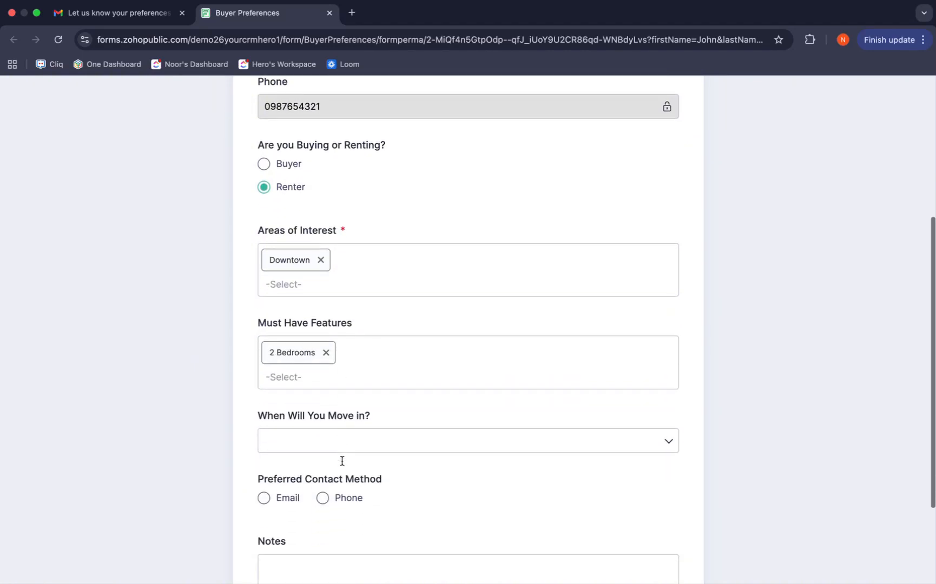
{"action": "left_click", "coordinate": [334, 432]}
{"action": "left_click", "coordinate": [334, 358]}
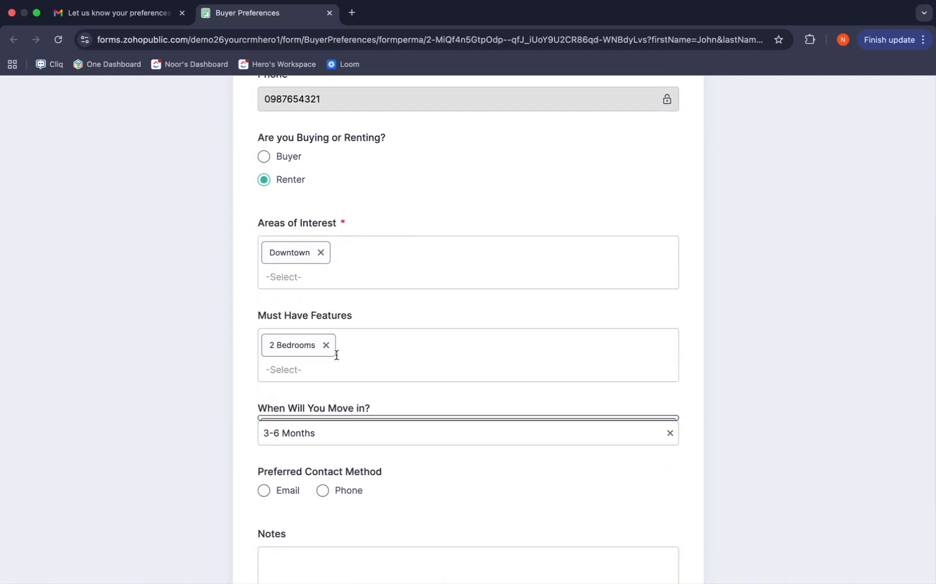
{"action": "scroll", "coordinate": [319, 448], "scroll_direction": "down", "scroll_amount": 4}
{"action": "left_click", "coordinate": [265, 387]}
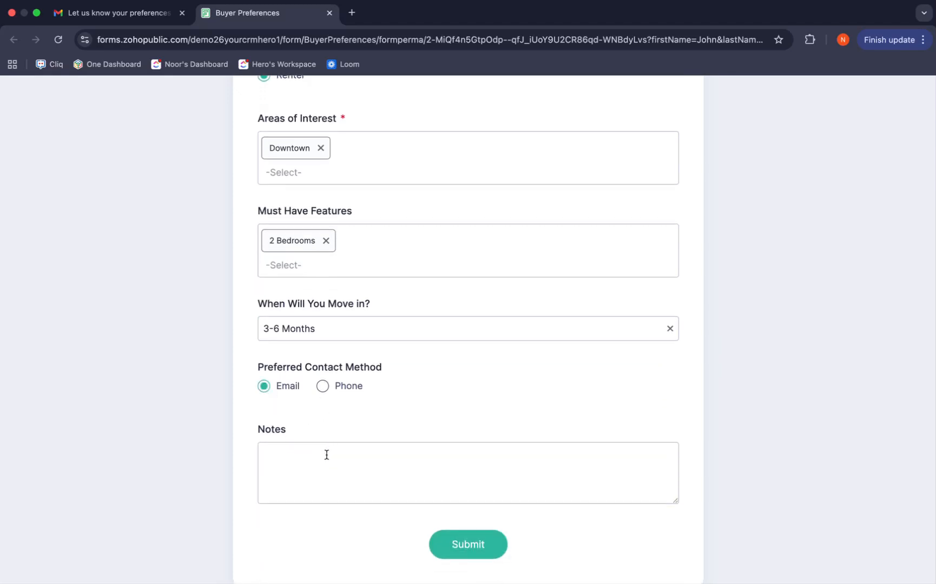
Enter the note "interested in weekend viewings" and submit the form
{"action": "left_click", "coordinate": [318, 454]}
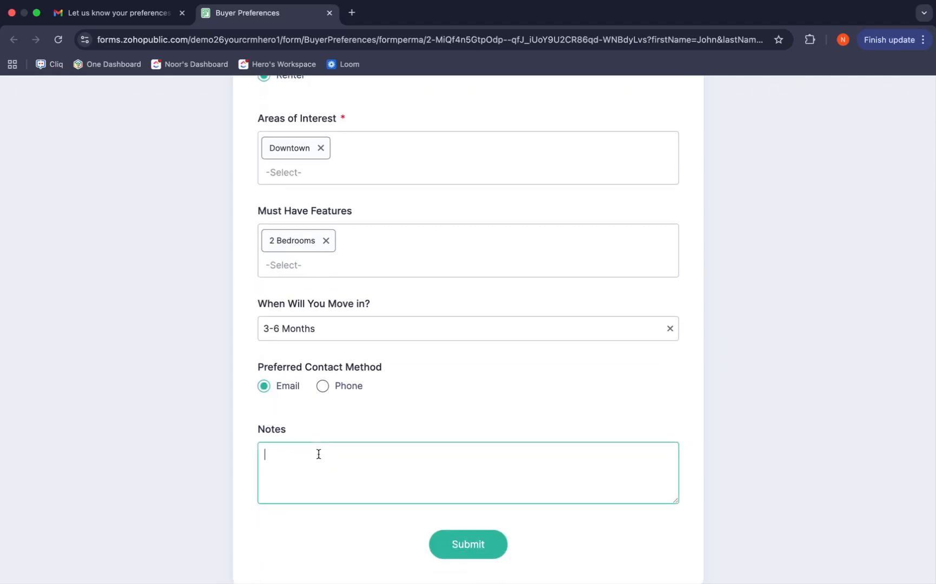
{"action": "type", "text": "interested in weekend viewings"}
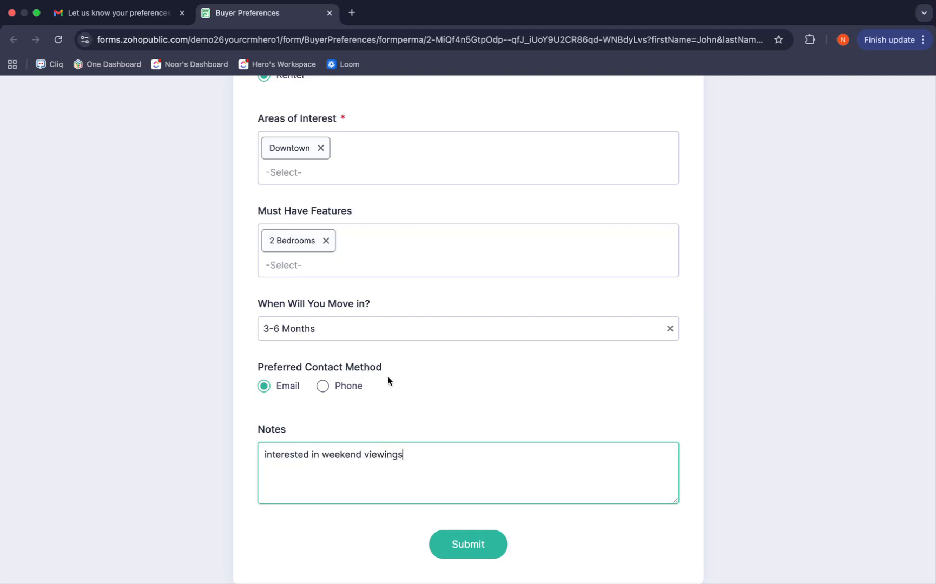
{"action": "left_click", "coordinate": [456, 535]}
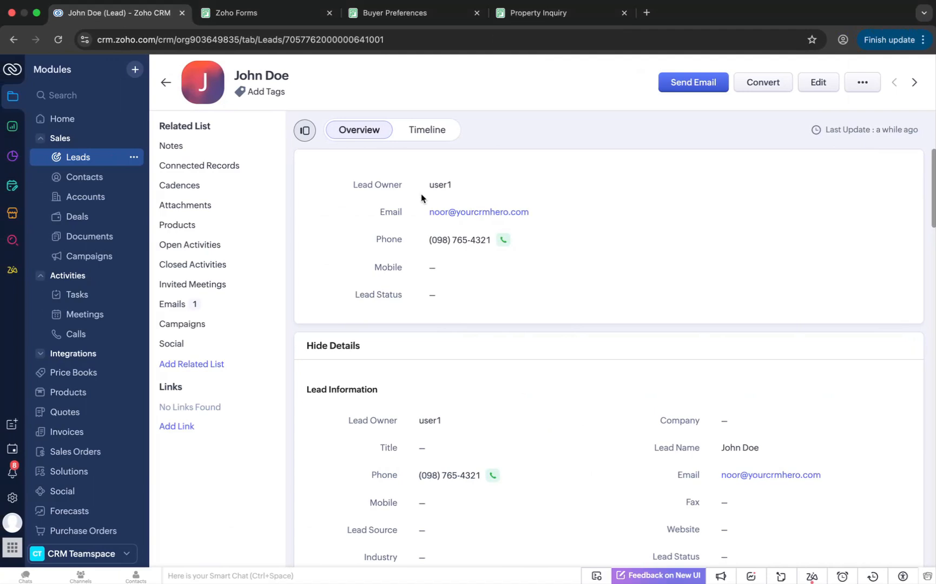
Reload the lead record and review its Property Inquiry and Preferences Information fields
{"action": "left_click", "coordinate": [58, 40]}
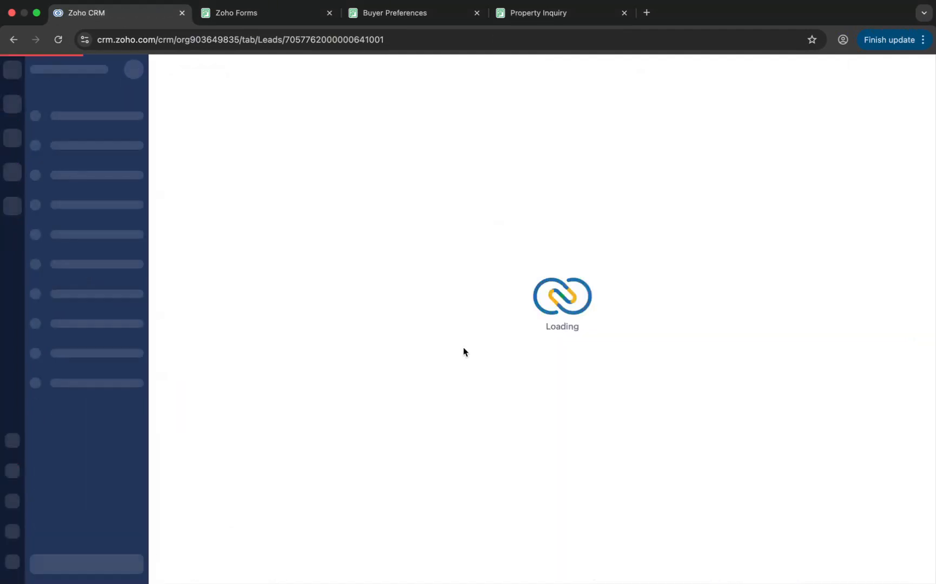
{"action": "scroll", "coordinate": [463, 351], "scroll_direction": "down", "scroll_amount": 10}
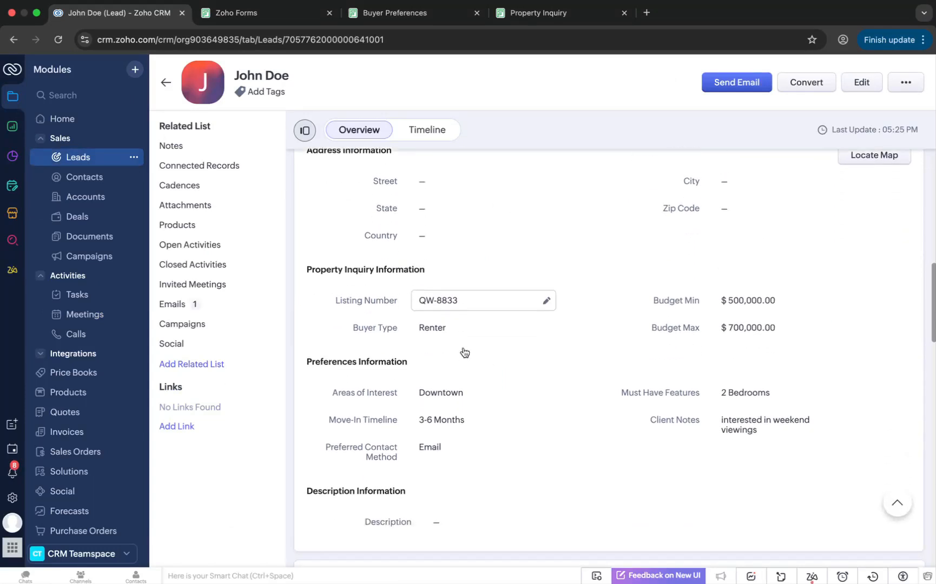
{"action": "scroll", "coordinate": [464, 350], "scroll_direction": "down", "scroll_amount": 2}
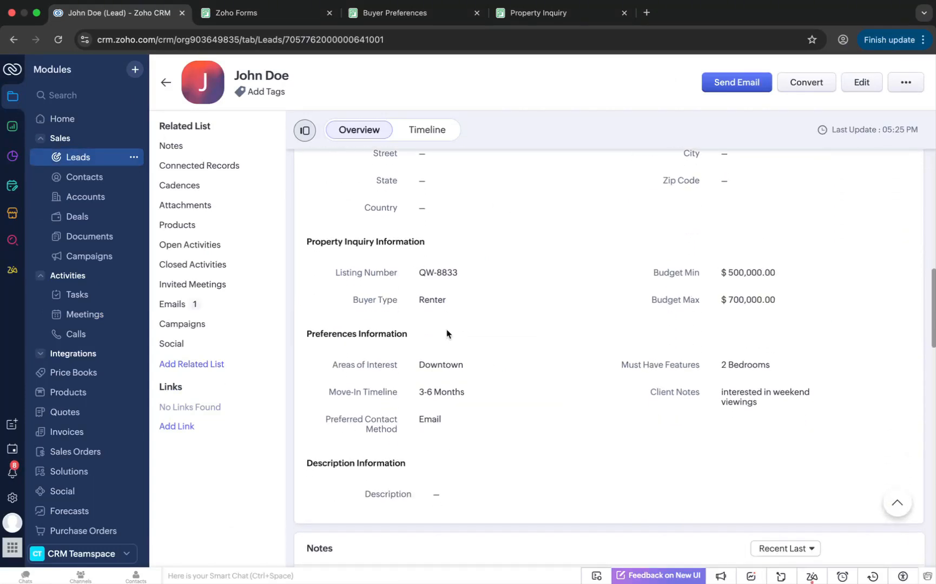